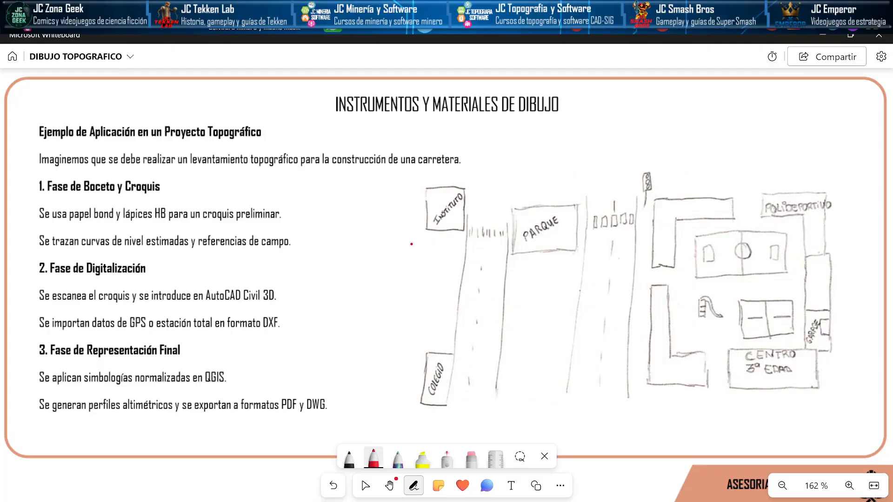
# Step: Underline "bond", "HB" and "croquis preliminar" in red and mark the Parque, Colegio and Instituto blocks on the sketch
pyautogui.moveTo(495, 135)
pyautogui.mouseDown()
pyautogui.moveTo(512, 174)
pyautogui.moveTo(517, 168)
pyautogui.moveTo(514, 178)
pyautogui.mouseUp()
pyautogui.moveTo(98, 224); pyautogui.dragTo(279, 223)
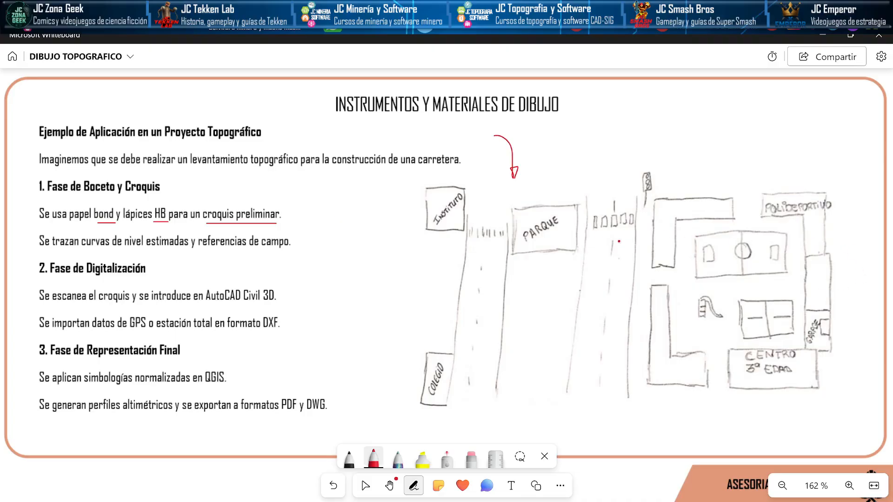
pyautogui.moveTo(538, 199)
pyautogui.mouseDown()
pyautogui.moveTo(516, 207)
pyautogui.moveTo(551, 213)
pyautogui.moveTo(517, 209)
pyautogui.moveTo(517, 245)
pyautogui.moveTo(520, 214)
pyautogui.mouseUp()
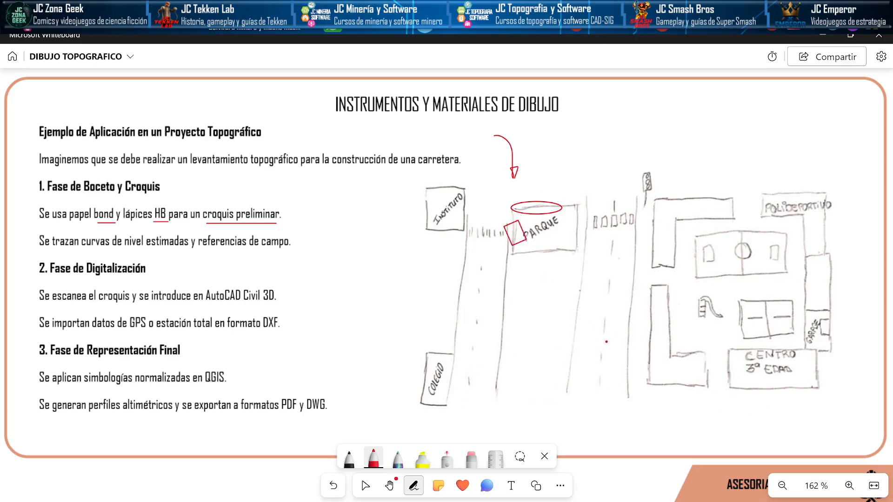
pyautogui.moveTo(424, 363)
pyautogui.mouseDown()
pyautogui.moveTo(414, 374)
pyautogui.moveTo(429, 392)
pyautogui.moveTo(425, 360)
pyautogui.moveTo(415, 376)
pyautogui.mouseUp()
pyautogui.moveTo(423, 276)
pyautogui.mouseDown()
pyautogui.moveTo(424, 334)
pyautogui.moveTo(413, 360)
pyautogui.mouseUp()
pyautogui.moveTo(359, 192)
pyautogui.mouseDown()
pyautogui.moveTo(391, 187)
pyautogui.moveTo(405, 206)
pyautogui.mouseUp()
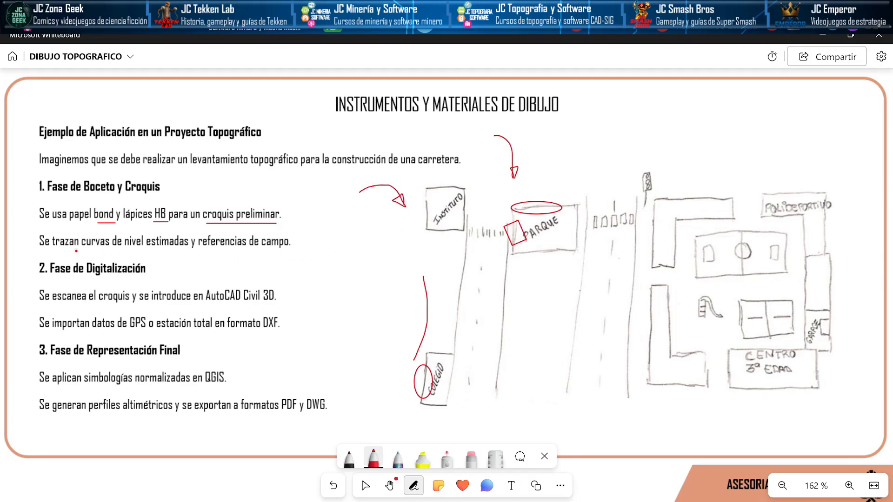
# Step: Underline "curvas de nivel", "campo", the end of "Digitalización", "el croquis" and "AutoCAD Civil 3D", and brace the phase 1 text
pyautogui.moveTo(88, 248); pyautogui.dragTo(142, 249)
pyautogui.moveTo(268, 252); pyautogui.dragTo(303, 251)
pyautogui.moveTo(135, 277); pyautogui.dragTo(145, 276)
pyautogui.moveTo(32, 169); pyautogui.dragTo(35, 261)
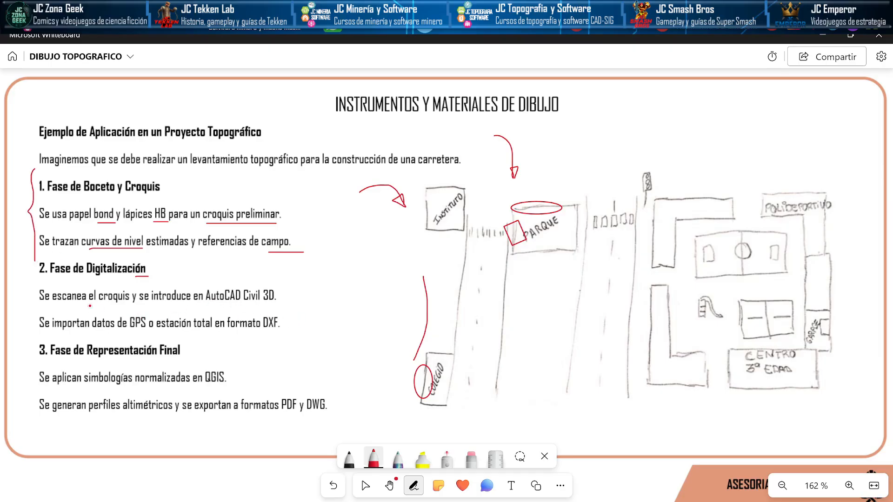
pyautogui.moveTo(92, 305); pyautogui.dragTo(121, 304)
pyautogui.moveTo(222, 305); pyautogui.dragTo(280, 305)
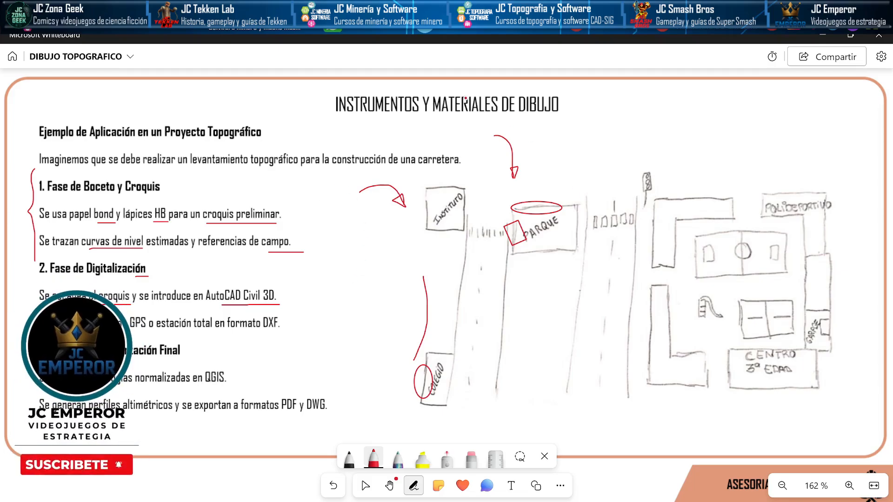
# Step: Launch PowerPoint with a blank presentation and delete the title and subtitle placeholders from the slide
pyautogui.moveTo(425, 29)
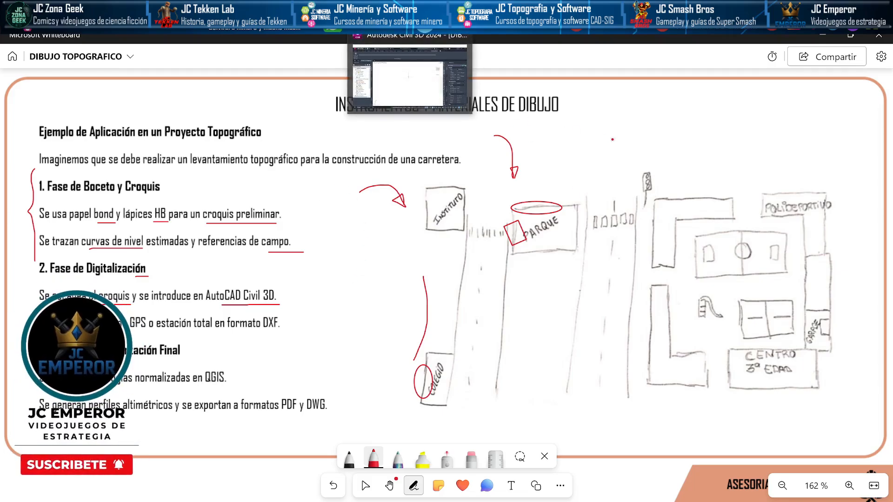
pyautogui.press('super+r')
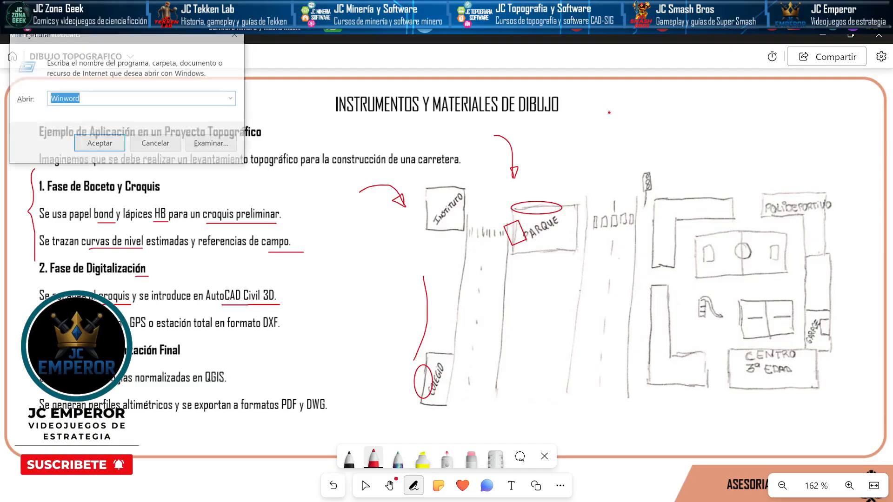
pyautogui.write('powerpoi')
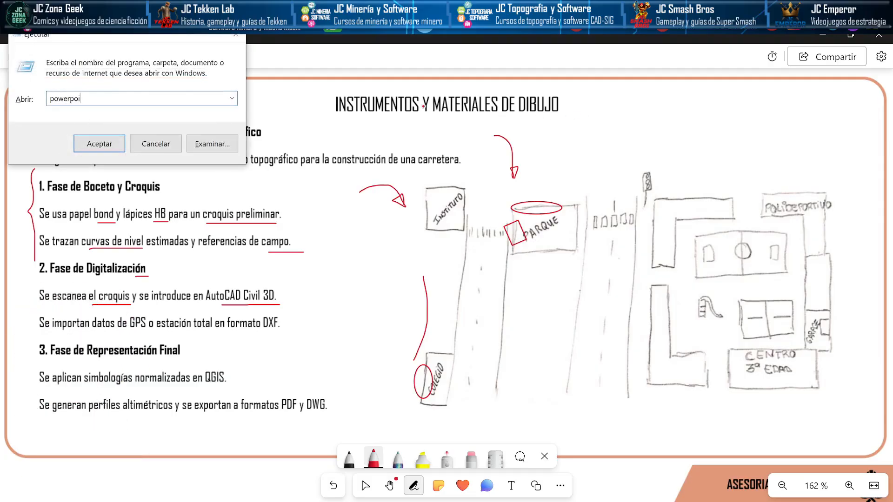
pyautogui.press('BackSpace')
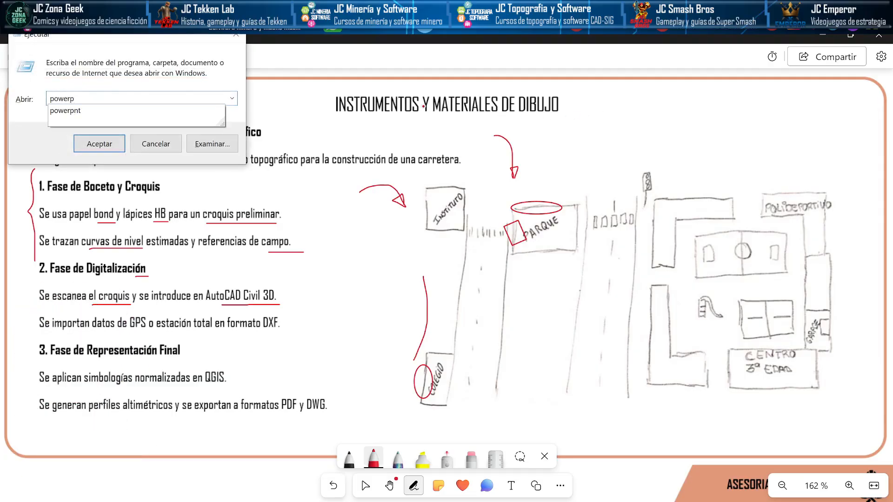
pyautogui.write('nt')
pyautogui.press('Return')
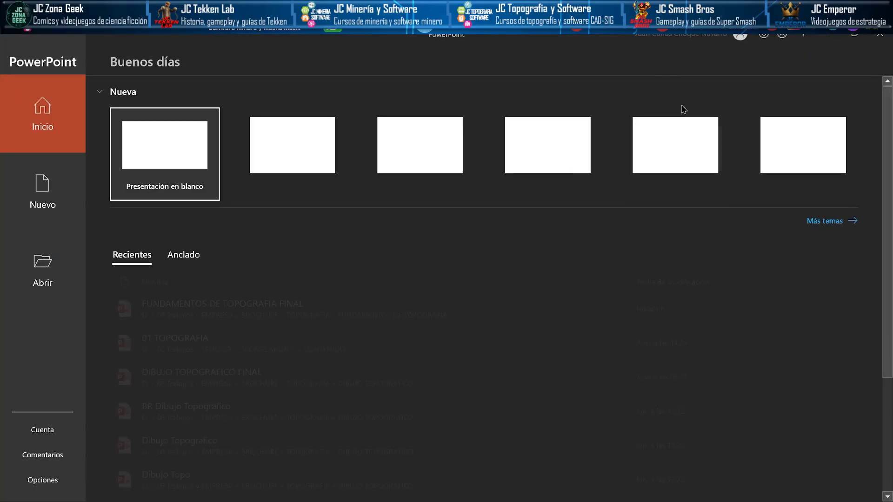
pyautogui.click(215, 194)
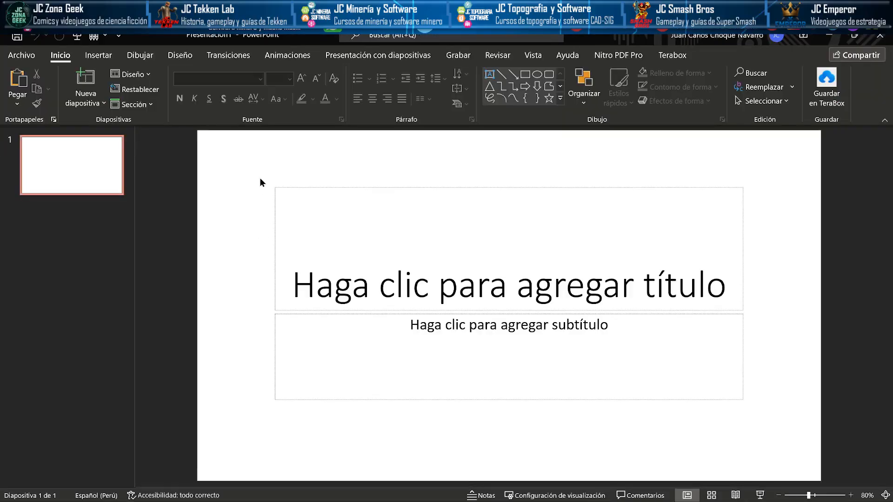
pyautogui.moveTo(257, 174); pyautogui.dragTo(756, 406)
pyautogui.press('Delete')
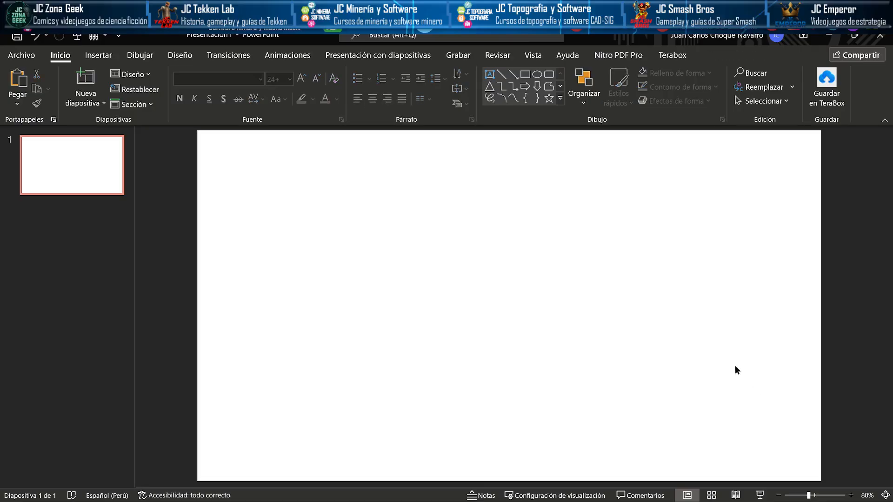
# Step: Sketch two small blocks side by side and one larger block beneath them with the red pen
pyautogui.click(105, 36)
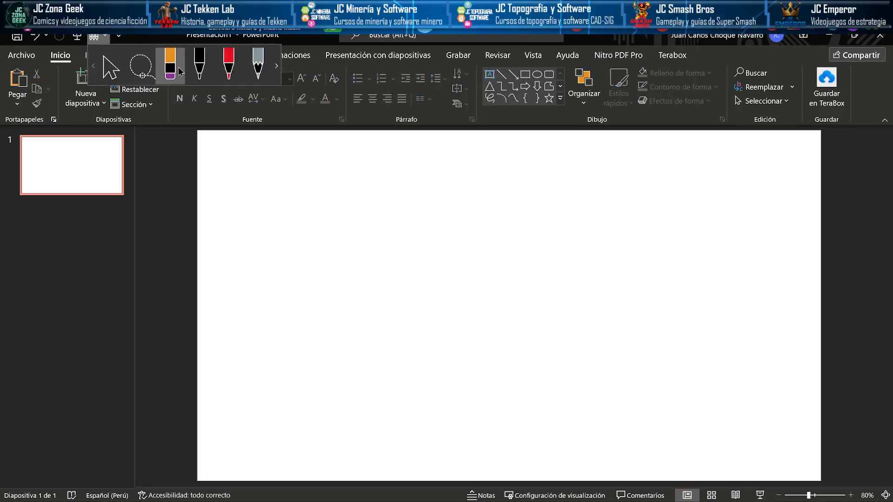
pyautogui.click(220, 71)
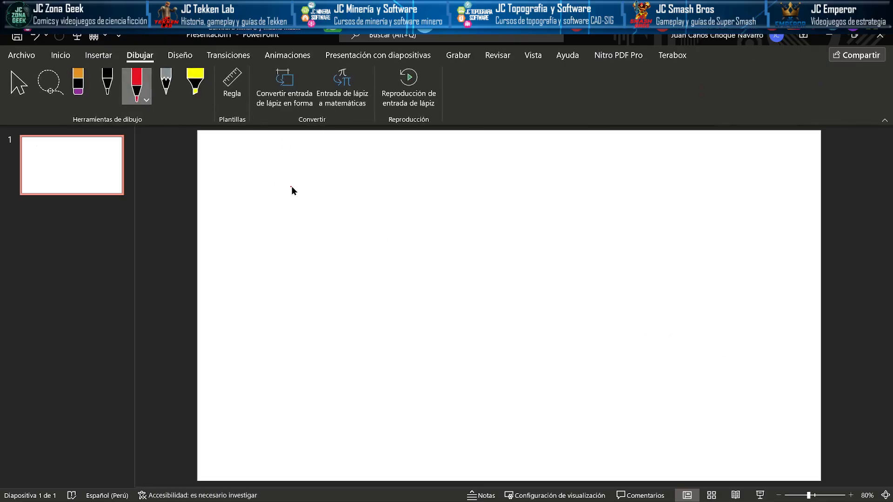
pyautogui.moveTo(292, 186); pyautogui.dragTo(378, 185)
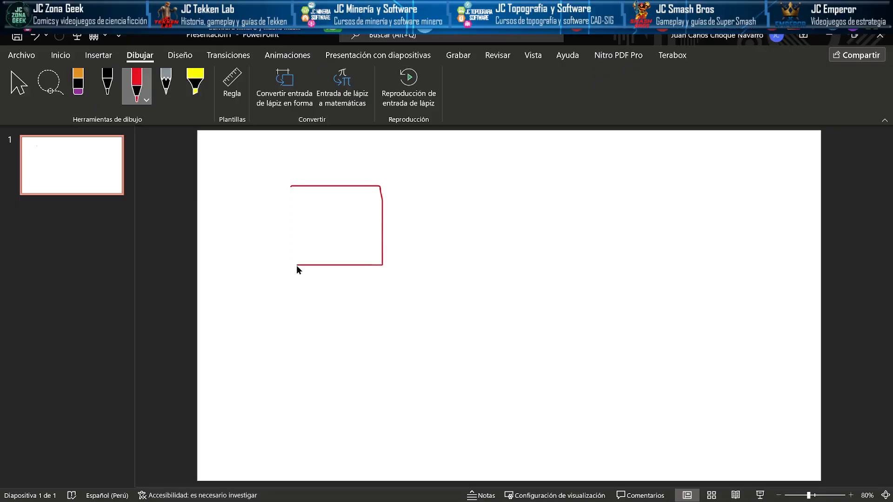
pyautogui.moveTo(297, 265); pyautogui.dragTo(296, 187)
pyautogui.moveTo(402, 262); pyautogui.dragTo(404, 267)
pyautogui.moveTo(299, 278); pyautogui.dragTo(475, 278)
pyautogui.moveTo(296, 278)
pyautogui.mouseDown()
pyautogui.moveTo(314, 397)
pyautogui.moveTo(484, 389)
pyautogui.moveTo(475, 279)
pyautogui.mouseUp()
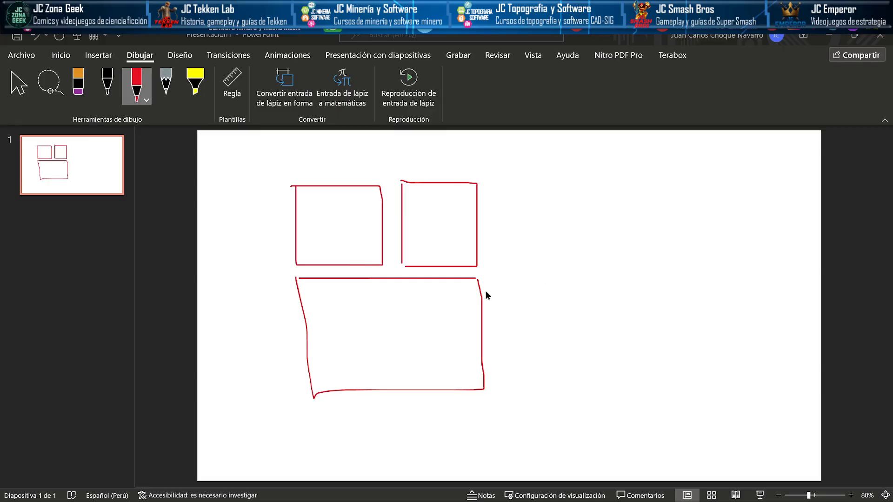
# Step: Draw three small circles along the gap between the upper blocks and the lower block, at both ends and the middle
pyautogui.click(488, 273)
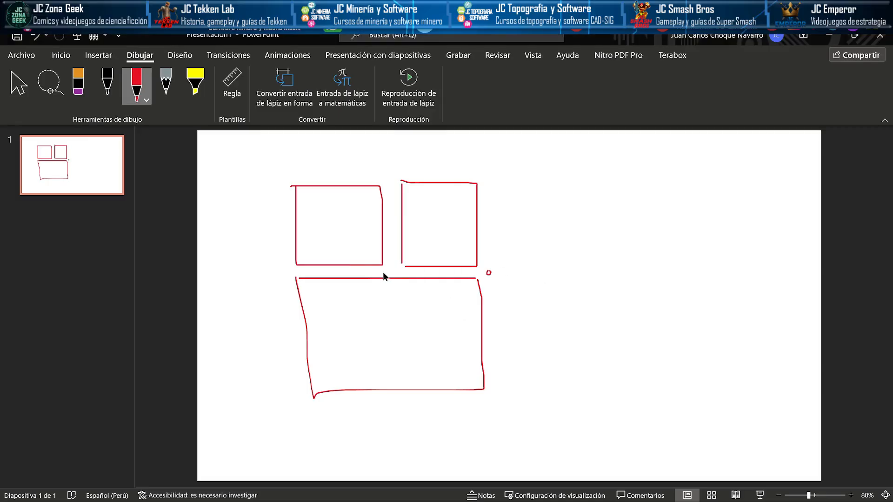
pyautogui.click(389, 272)
pyautogui.moveTo(390, 270); pyautogui.dragTo(392, 270)
# Step: Sketch four wavy contour lines running diagonally down across the blocks
pyautogui.moveTo(339, 375); pyautogui.dragTo(411, 396)
pyautogui.moveTo(264, 209)
pyautogui.mouseDown()
pyautogui.moveTo(280, 202)
pyautogui.moveTo(382, 319)
pyautogui.moveTo(499, 386)
pyautogui.mouseUp()
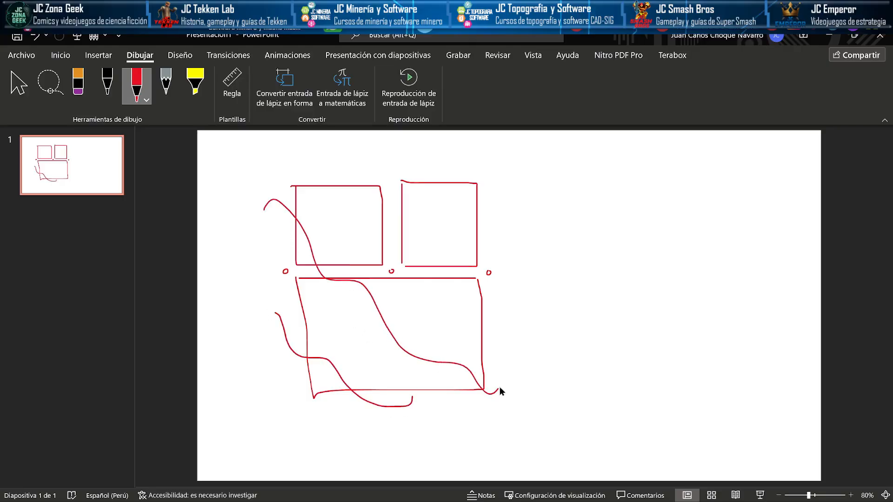
pyautogui.moveTo(308, 140); pyautogui.dragTo(482, 295)
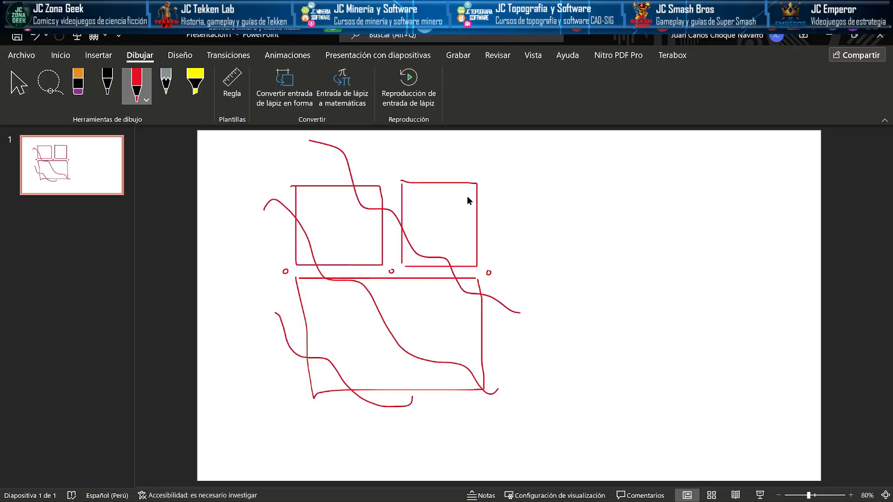
pyautogui.moveTo(447, 159); pyautogui.dragTo(513, 240)
# Step: Capture the whole sketch to the clipboard as a screen clipping and switch to Civil 3D
pyautogui.press('super+shift+s')
pyautogui.moveTo(245, 140); pyautogui.dragTo(526, 411)
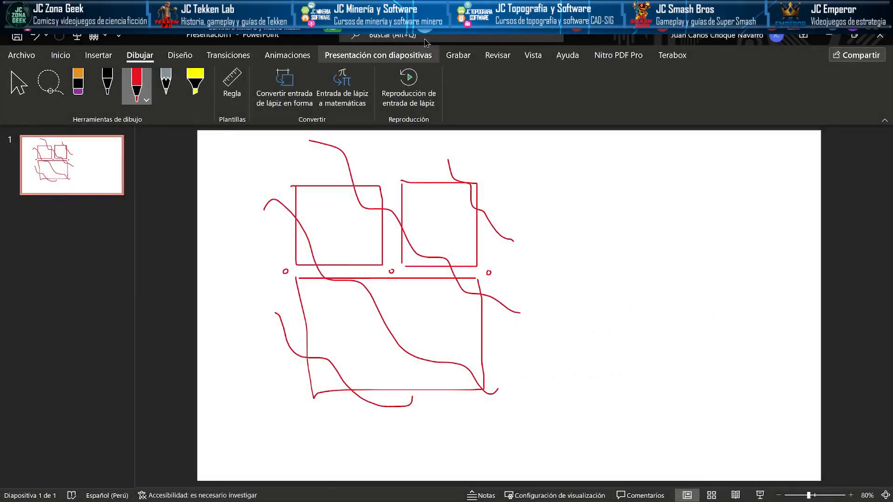
pyautogui.hotkey('alt', 'Tab')
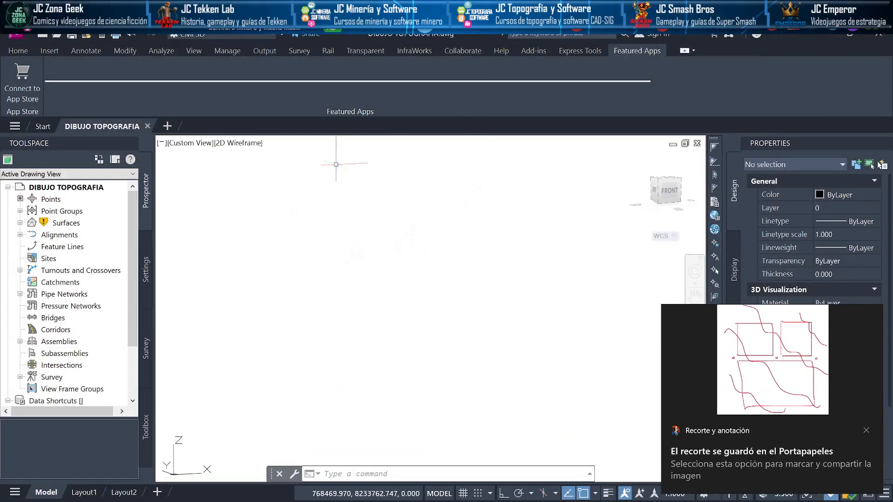
# Step: Set the open drawing to plan view with PLAN and start a new drawing
pyautogui.write('plan')
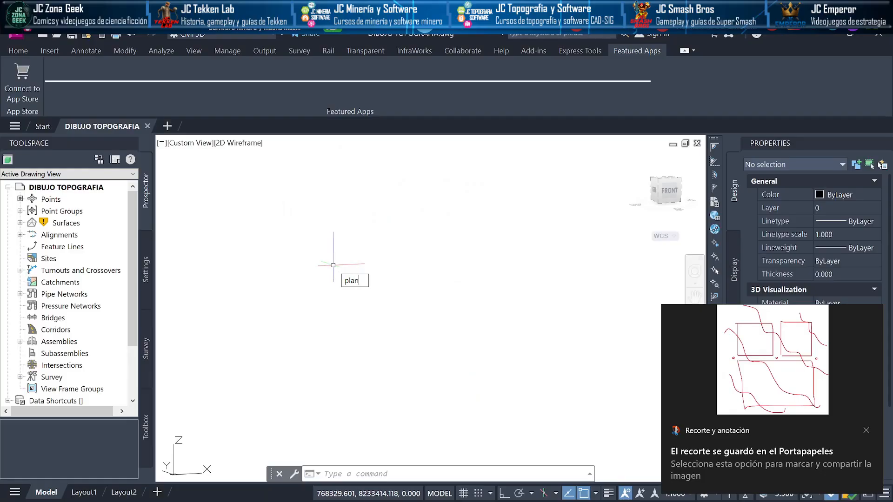
pyautogui.press('Return')
pyautogui.press('Return')
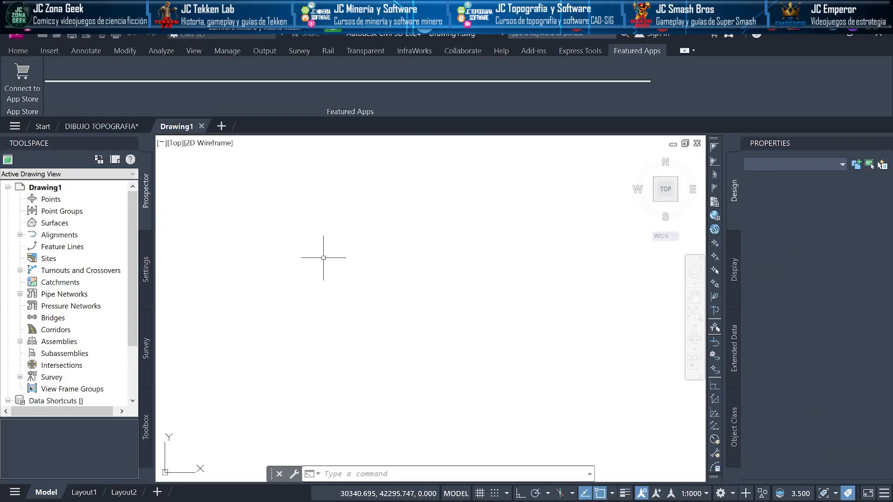
# Step: Paste the clipped sketch image into the empty model space of the new drawing
pyautogui.hotkey('ctrl', 'v')
pyautogui.click(409, 361)
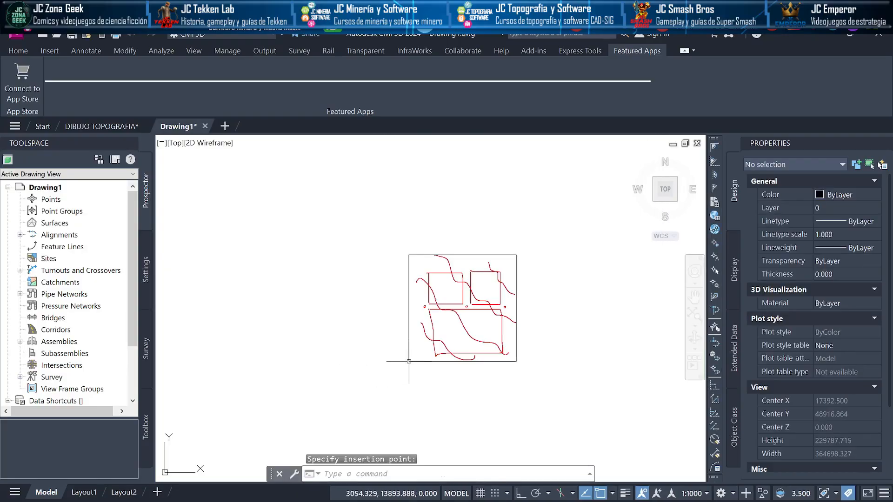
pyautogui.scroll(4, 496, 341)
pyautogui.moveTo(502, 336); pyautogui.dragTo(419, 364)
pyautogui.click(418, 365)
pyautogui.click(408, 325)
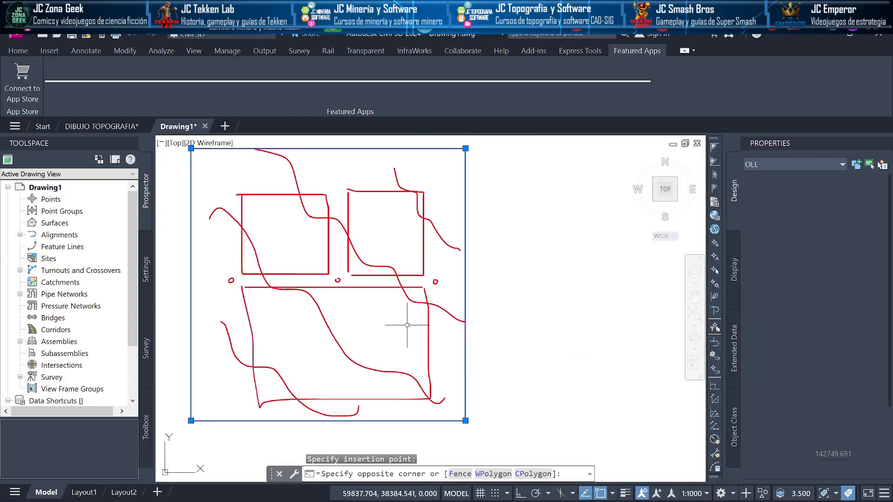
pyautogui.scroll(-2, 465, 346)
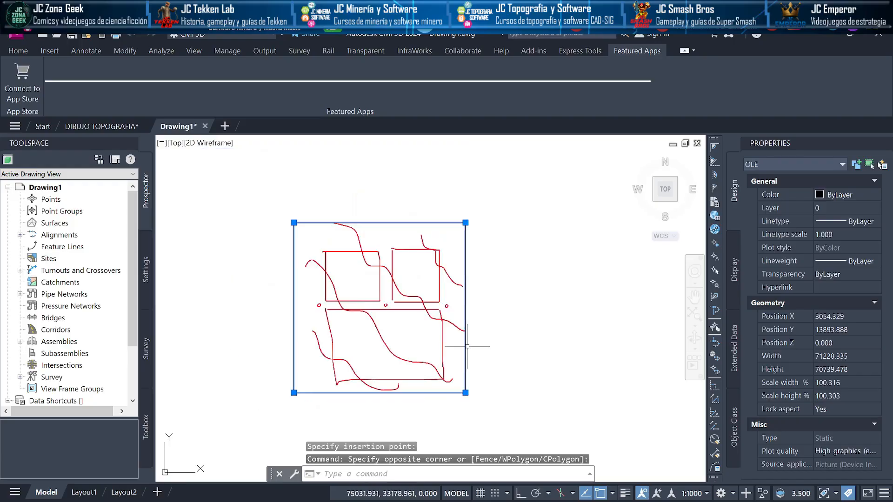
pyautogui.click(446, 307)
pyautogui.press('Escape')
pyautogui.press('Escape')
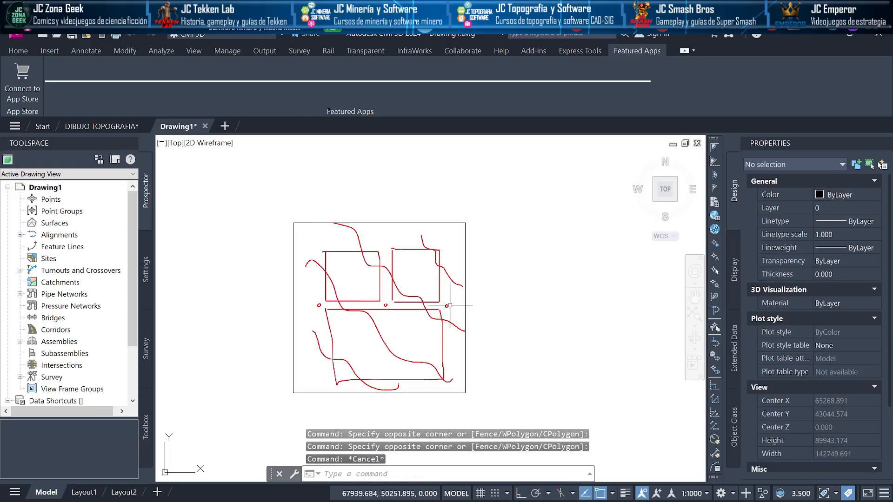
# Step: Draw a vertical polyline 50 units long beside the sketch image with Ortho turned on
pyautogui.write('pl')
pyautogui.press('Return')
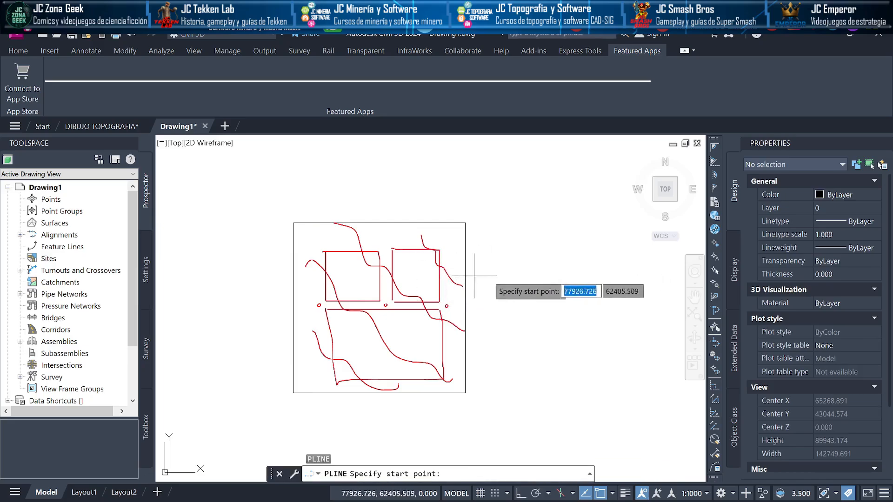
pyautogui.click(522, 287)
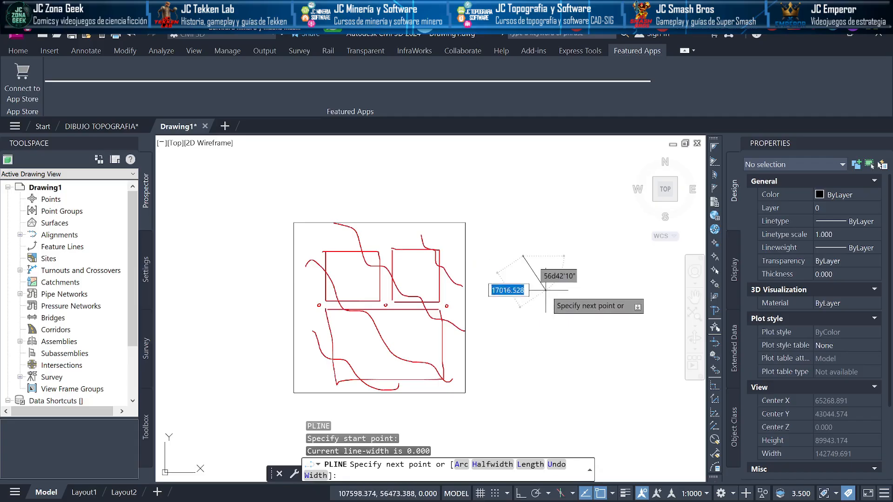
pyautogui.press('F8')
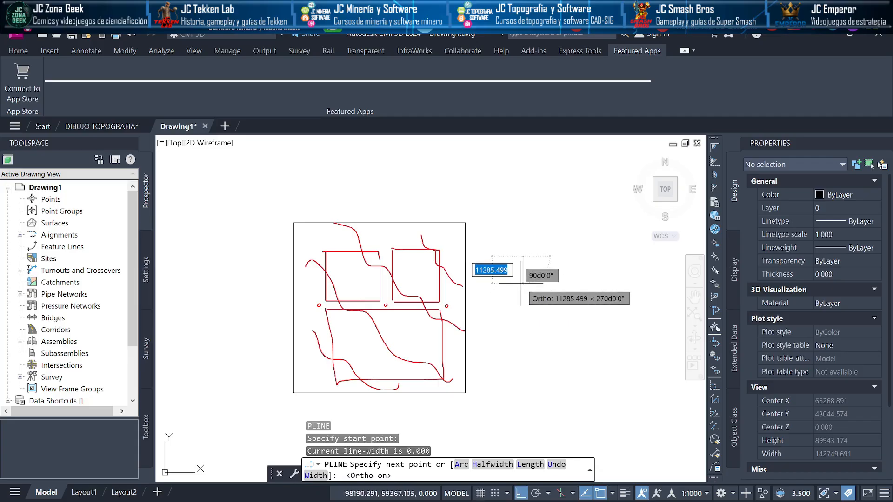
pyautogui.write('50')
pyautogui.press('Return')
pyautogui.press('Return')
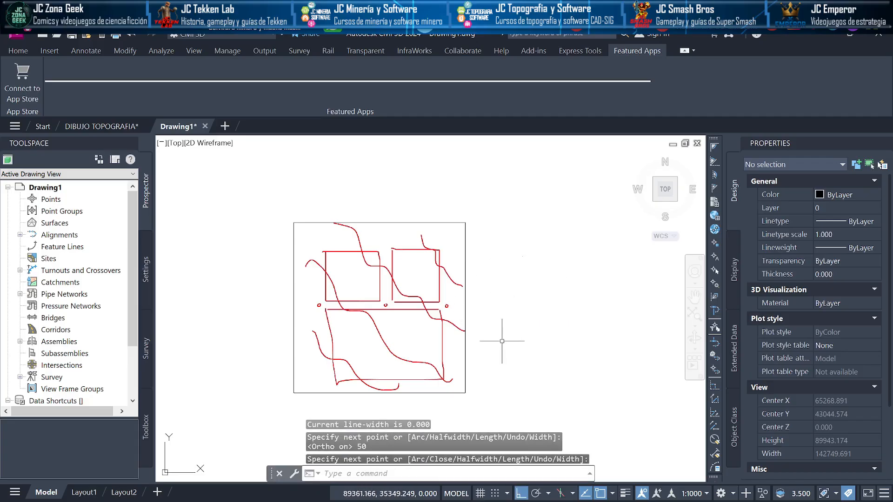
# Step: Scale the sketch image by a factor of 0.1 from its upper-left corner
pyautogui.click(502, 341)
pyautogui.click(428, 306)
pyautogui.press('Escape')
pyautogui.press('Escape')
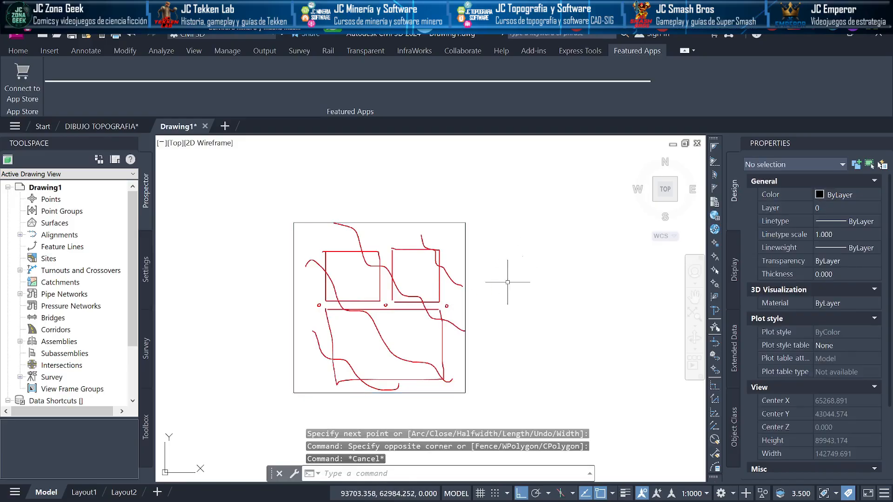
pyautogui.press('Return')
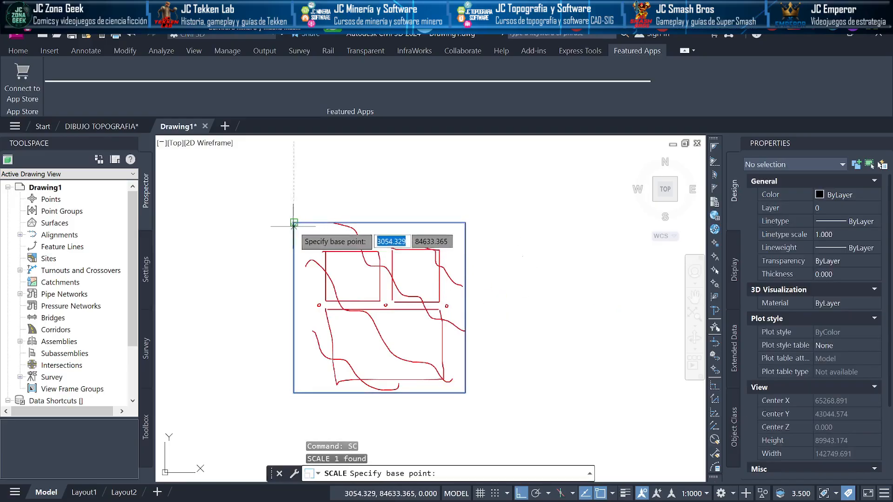
pyautogui.click(293, 222)
pyautogui.write('0.')
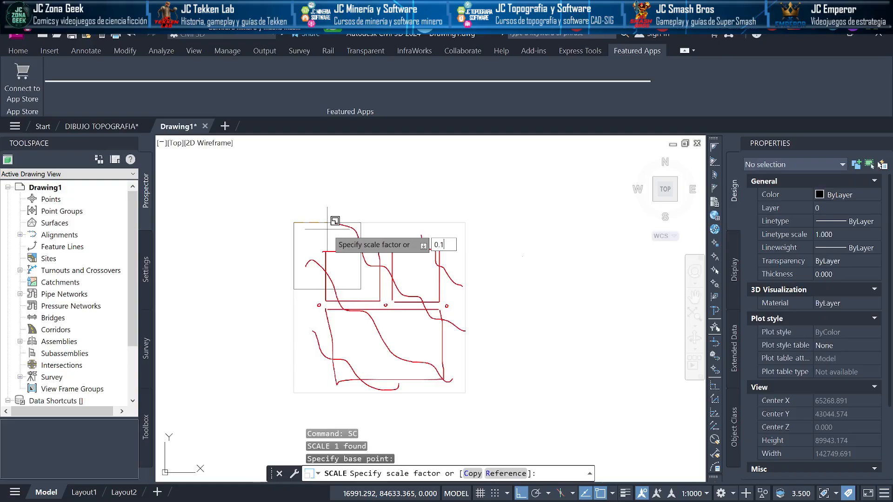
pyautogui.write('1')
pyautogui.press('Return')
# Step: Move the scaled sketch image to the empty area beside the vertical reference line
pyautogui.click(342, 239)
pyautogui.click(269, 206)
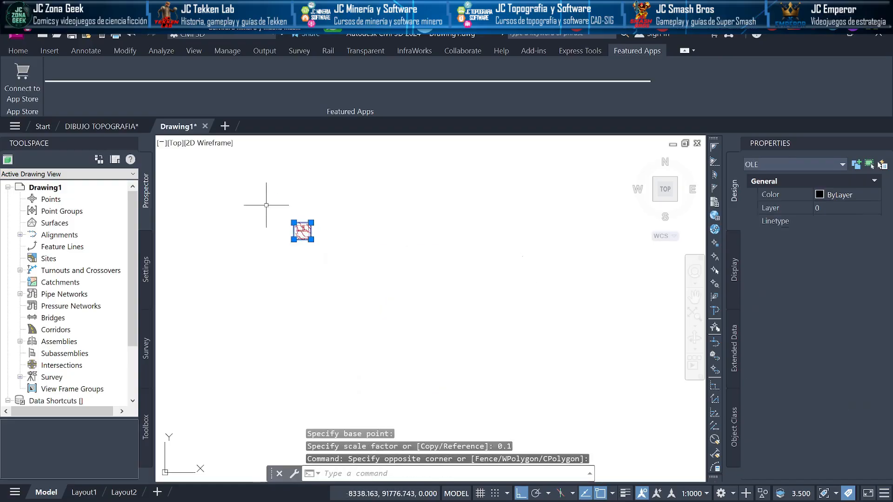
pyautogui.write('m')
pyautogui.press('Return')
pyautogui.click(302, 228)
pyautogui.click(531, 263)
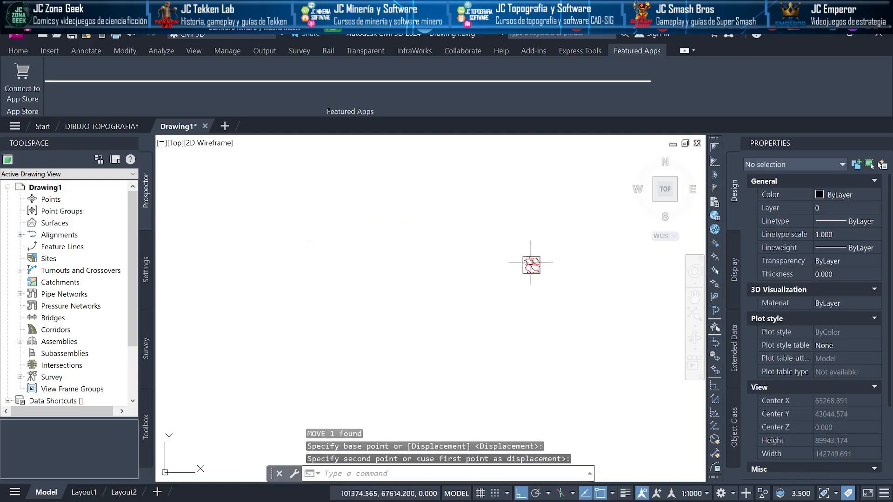
# Step: Shift the sketch image to the other side of the vertical reference line, leaving a small gap between them
pyautogui.scroll(5, 531, 263)
pyautogui.scroll(-3, 581, 251)
pyautogui.click(607, 298)
pyautogui.click(569, 291)
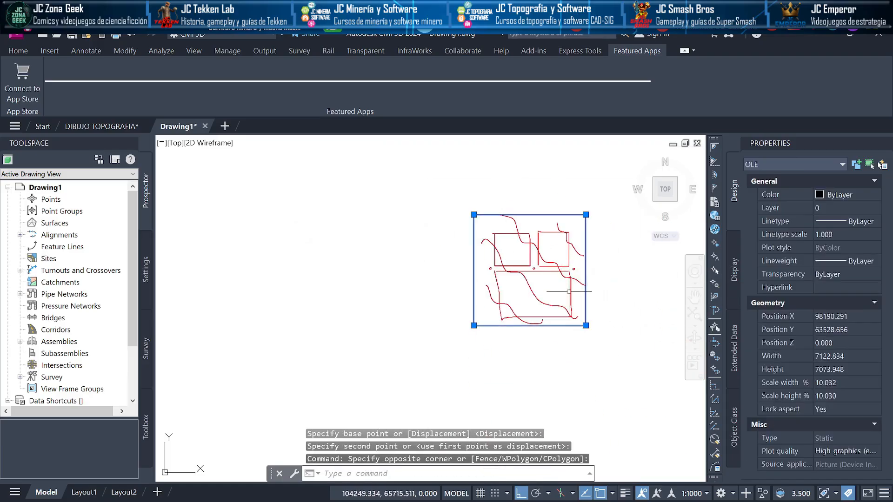
pyautogui.write('m')
pyautogui.press('Return')
pyautogui.click(568, 292)
pyautogui.click(444, 279)
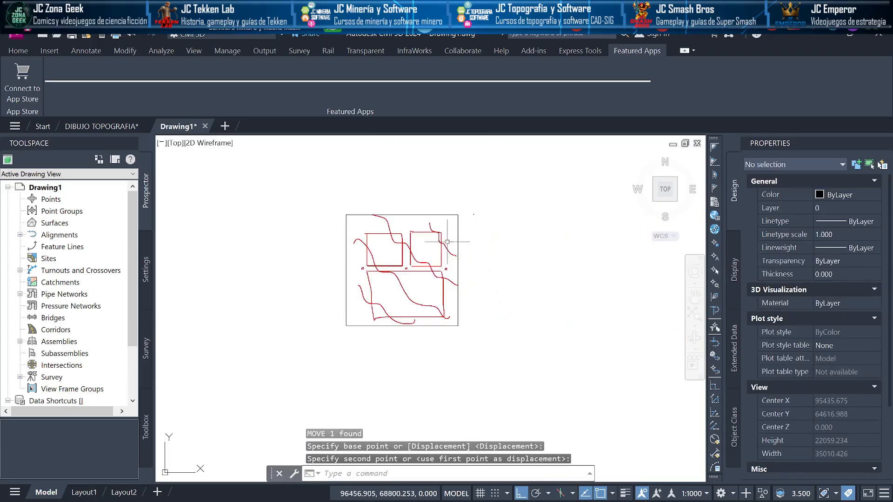
# Step: Align the sketch image so the upper-right rectangle's right edge matches the 50-unit reference line, scaling it to the alignment points
pyautogui.scroll(4, 476, 251)
pyautogui.scroll(-2, 476, 252)
pyautogui.click(471, 250)
pyautogui.click(442, 261)
pyautogui.write('a')
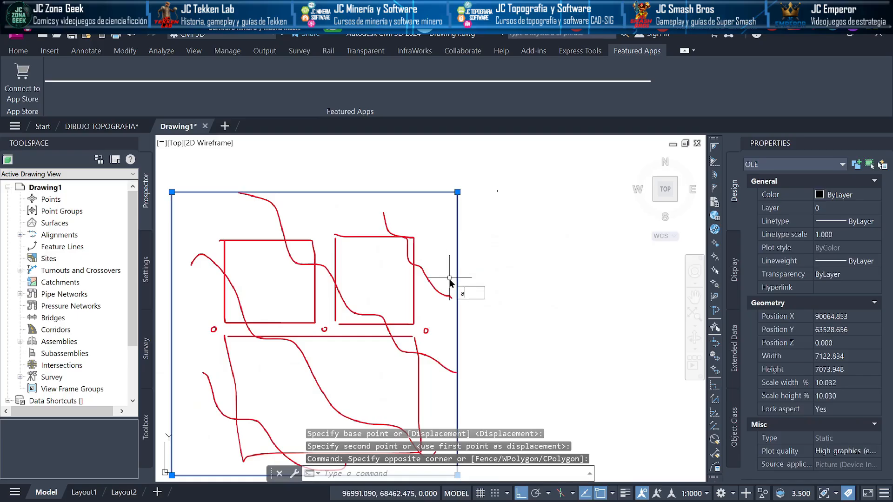
pyautogui.write('l')
pyautogui.press('Return')
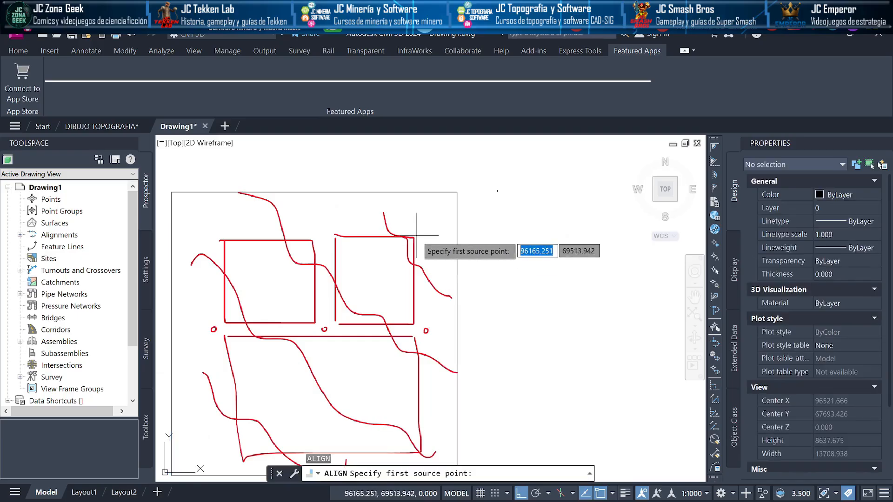
pyautogui.click(415, 237)
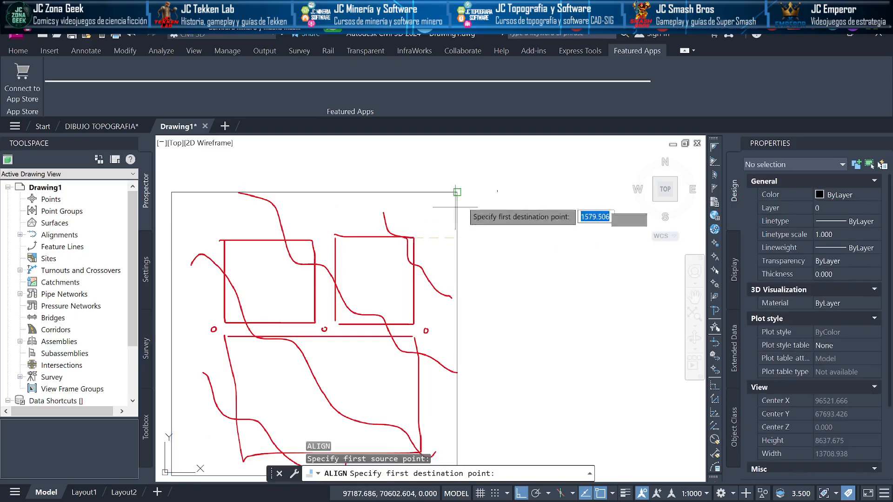
pyautogui.click(497, 189)
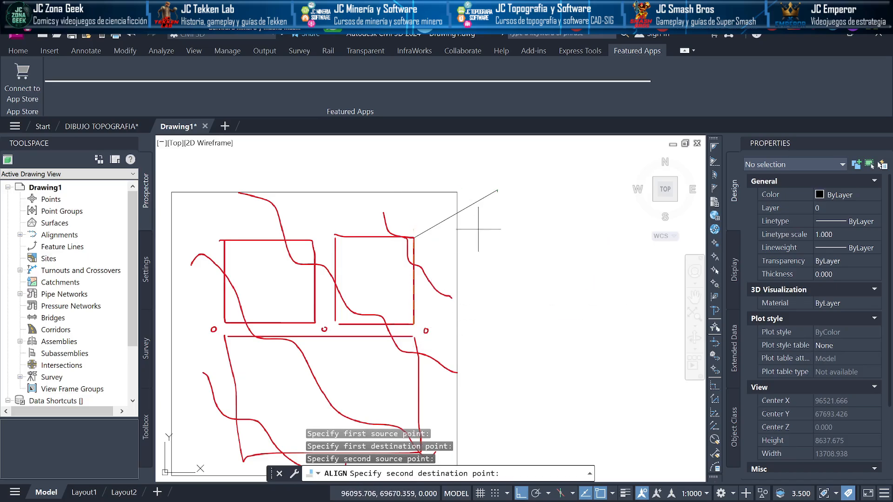
pyautogui.scroll(10, 498, 190)
pyautogui.click(508, 221)
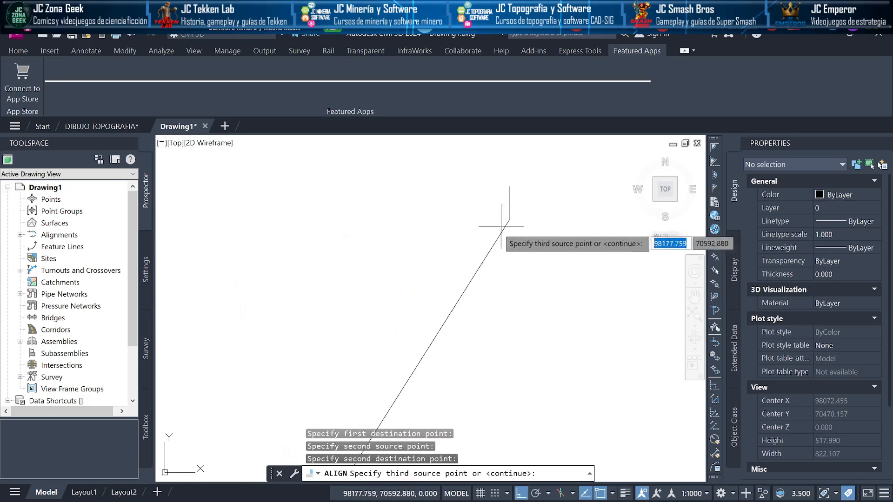
pyautogui.scroll(-8, 507, 263)
pyautogui.press('Return')
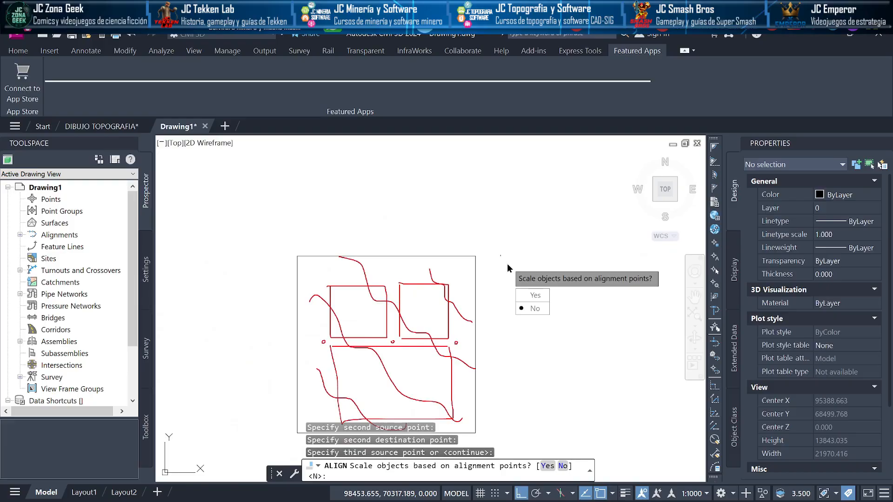
pyautogui.press('Return')
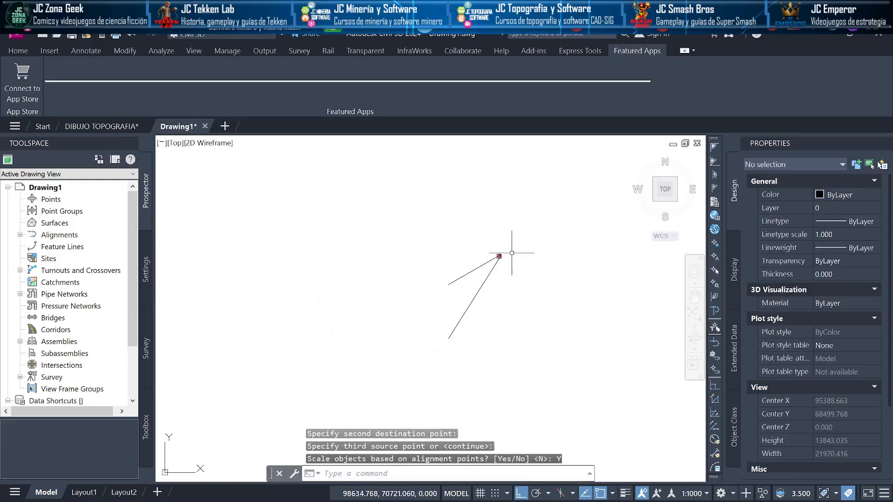
# Step: Check the reference line's length where it overlies the right edge of the sketched upper-right rectangle
pyautogui.scroll(20, 493, 260)
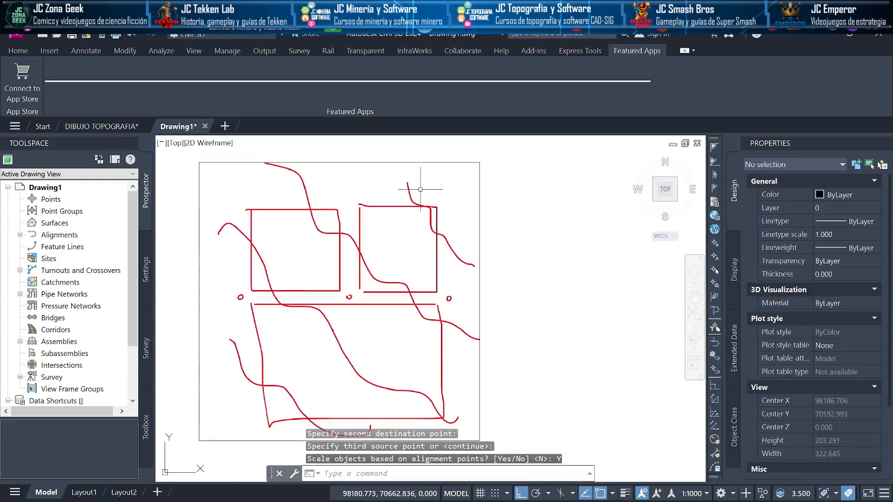
pyautogui.click(400, 143)
pyautogui.click(487, 323)
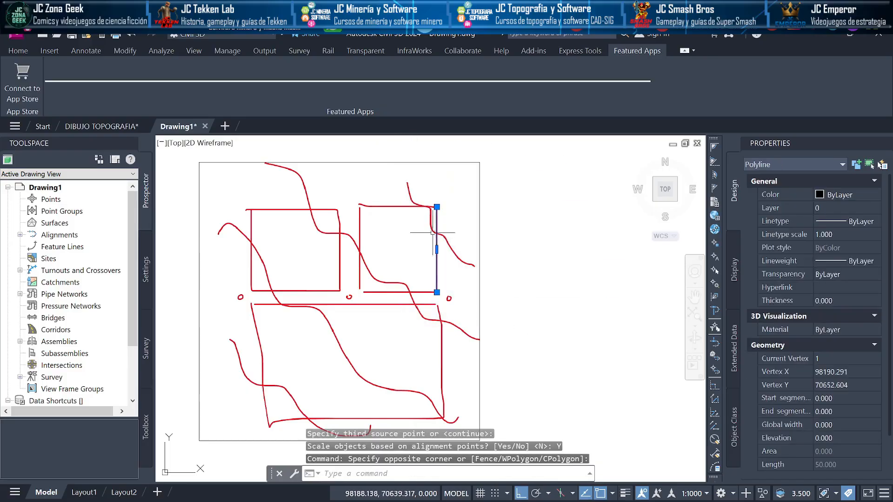
pyautogui.moveTo(448, 279); pyautogui.dragTo(459, 269)
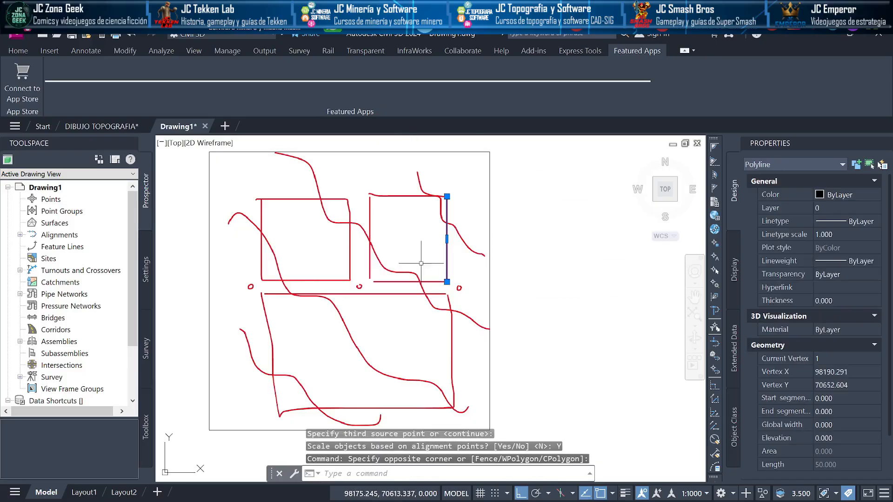
pyautogui.press('Escape')
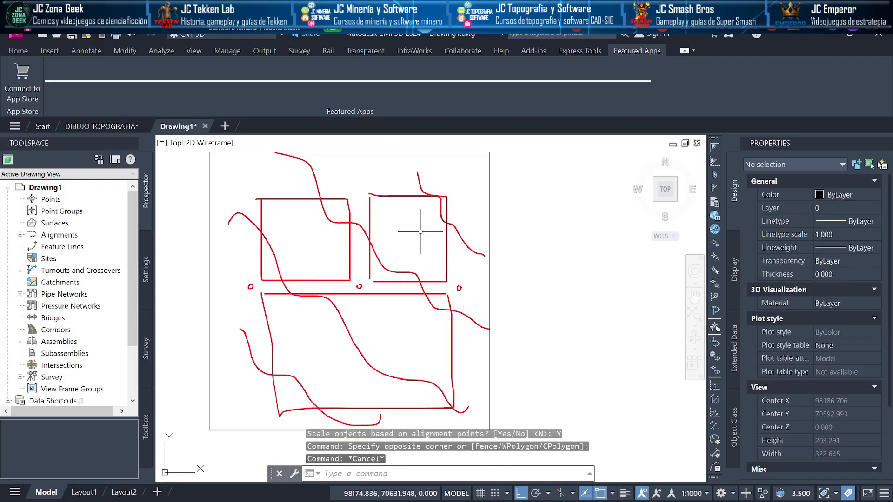
# Step: Trace the top, left and bottom edges of the sketch's upper-right rectangle with a polyline
pyautogui.press('Return')
pyautogui.click(446, 196)
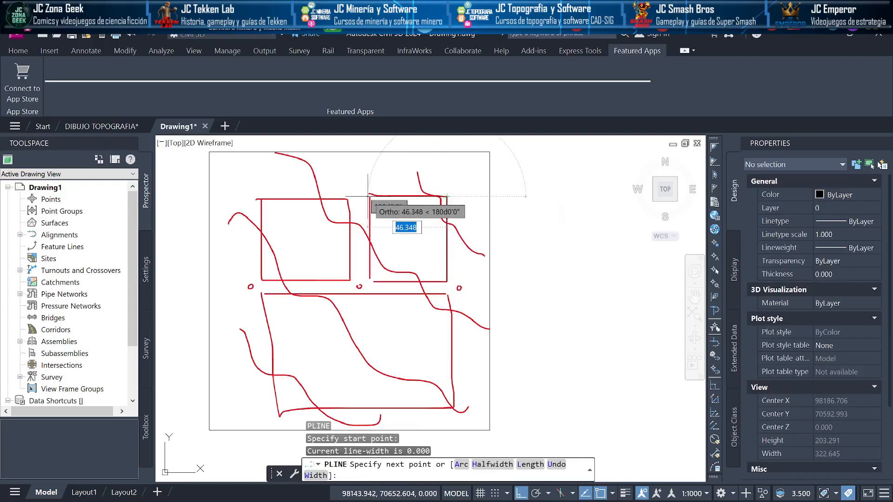
pyautogui.click(369, 280)
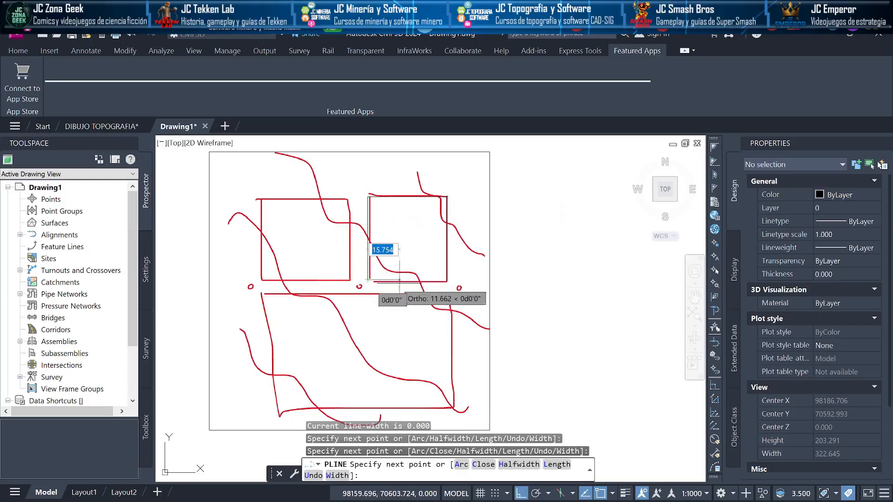
pyautogui.click(445, 280)
pyautogui.press('Escape')
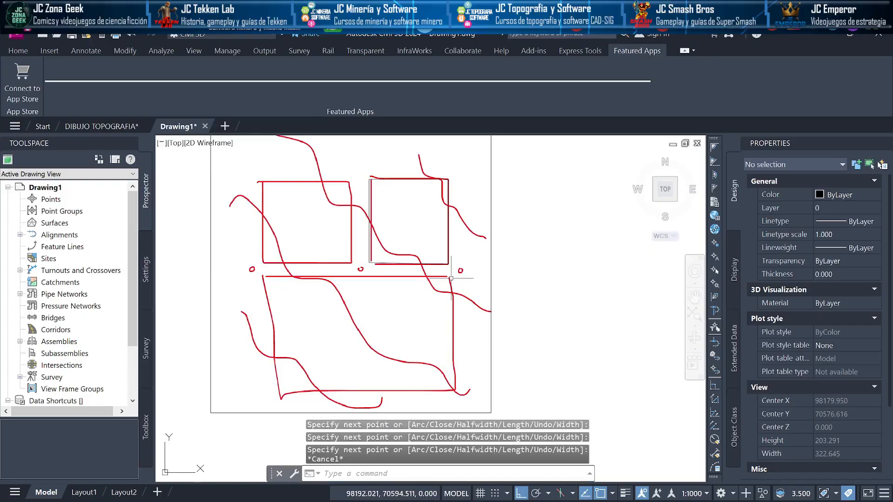
# Step: Move the sketch image down and away from the traced lines with Ortho turned off
pyautogui.scroll(-4, 451, 278)
pyautogui.click(502, 299)
pyautogui.click(451, 306)
pyautogui.moveTo(466, 309); pyautogui.dragTo(423, 299)
pyautogui.press('Escape')
pyautogui.press('Escape')
pyautogui.click(466, 317)
pyautogui.click(389, 296)
pyautogui.write('m')
pyautogui.press('Return')
pyautogui.click(344, 285)
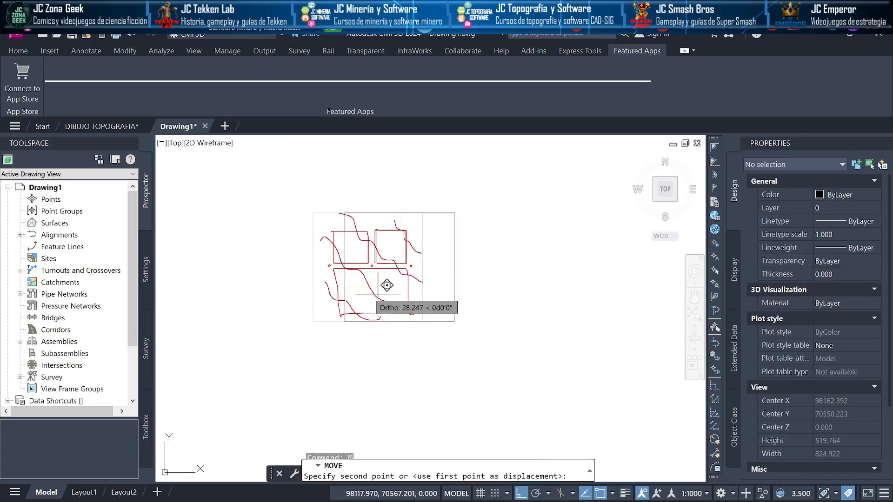
pyautogui.press('Escape')
pyautogui.press('Escape')
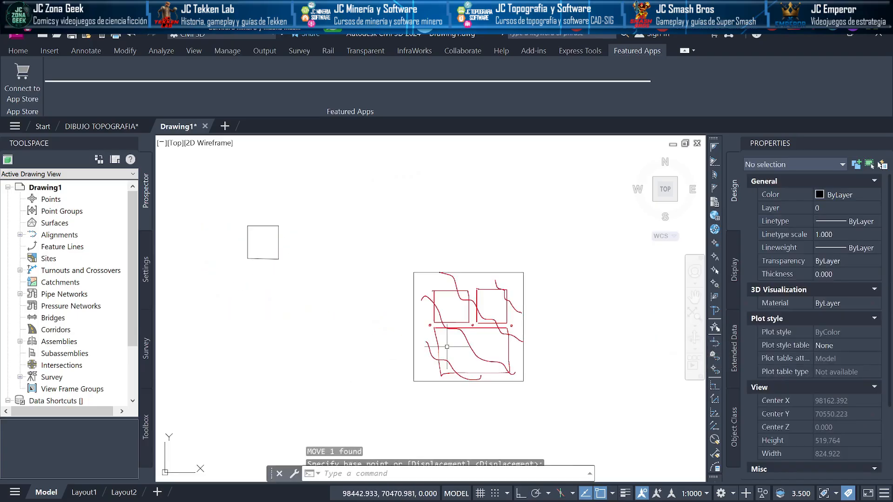
# Step: Erase the traced three-sided polyline, keeping the vertical reference line
pyautogui.click(265, 281)
pyautogui.click(226, 197)
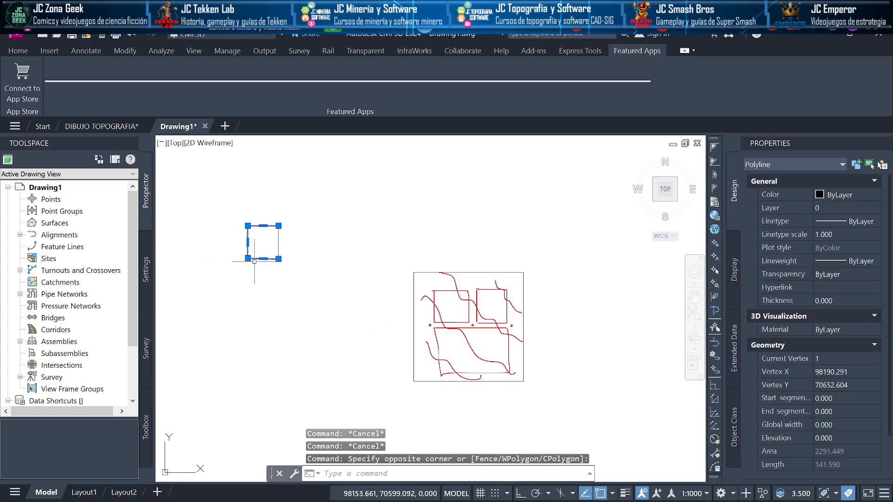
pyautogui.press('Delete')
# Step: Enlarge the sketch image freehand from its upper-left corner to about 1777 units wide
pyautogui.click(528, 372)
pyautogui.click(450, 357)
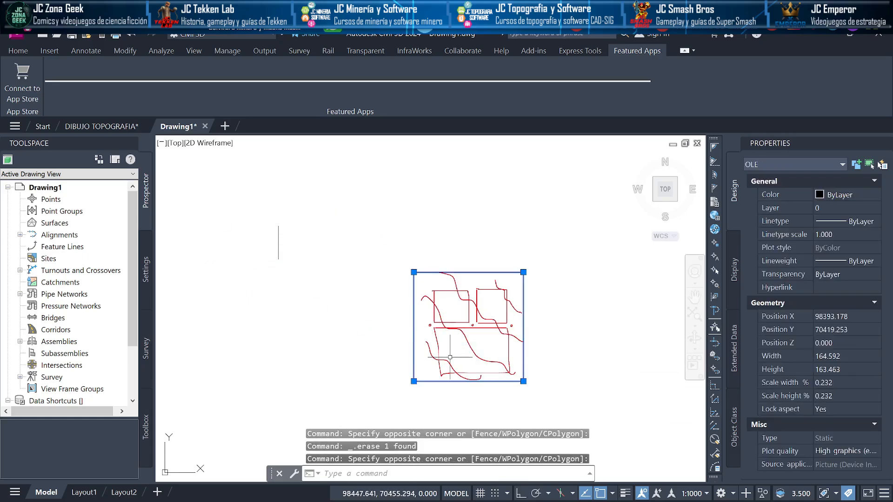
pyautogui.write('sc')
pyautogui.press('Return')
pyautogui.click(413, 272)
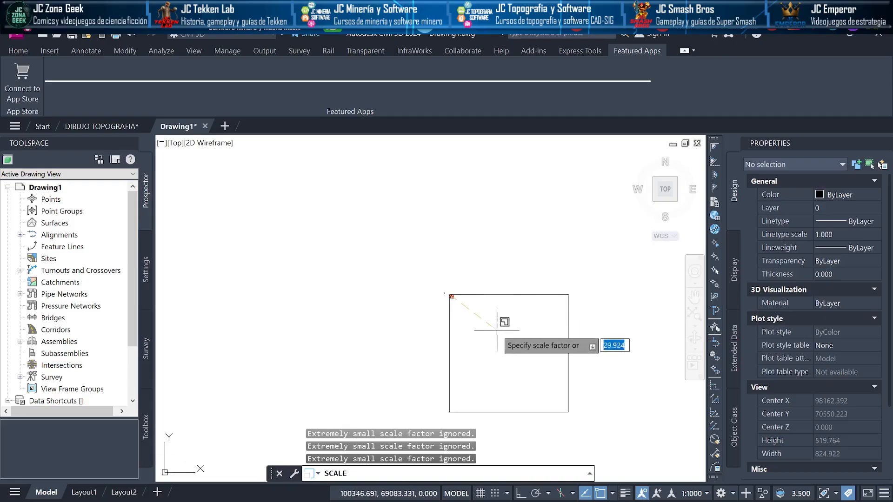
pyautogui.click(469, 310)
# Step: Scale the enlarged sketch image by a factor of 0.2 from its upper-left corner
pyautogui.click(512, 353)
pyautogui.scroll(4, 500, 342)
pyautogui.click(482, 321)
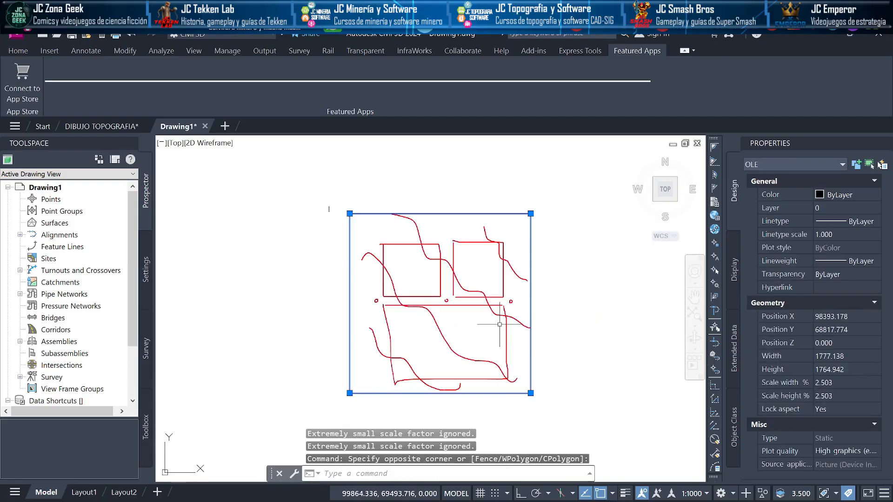
pyautogui.write('sc')
pyautogui.press('Return')
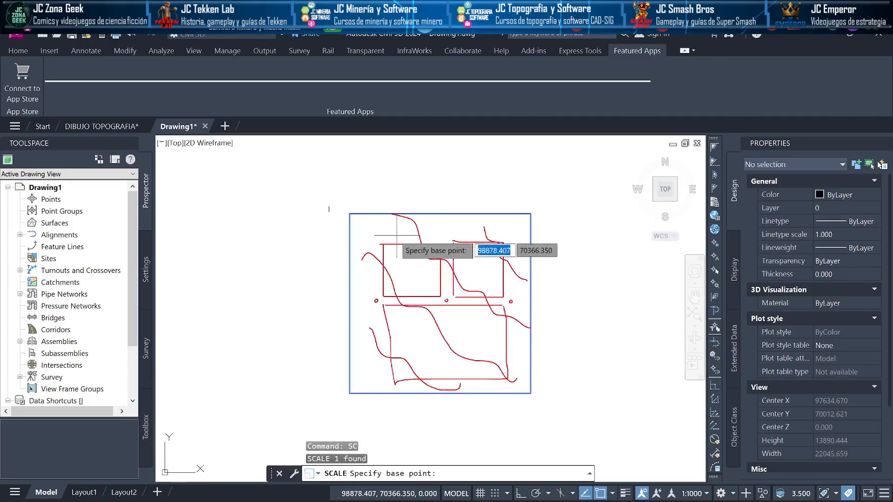
pyautogui.click(350, 213)
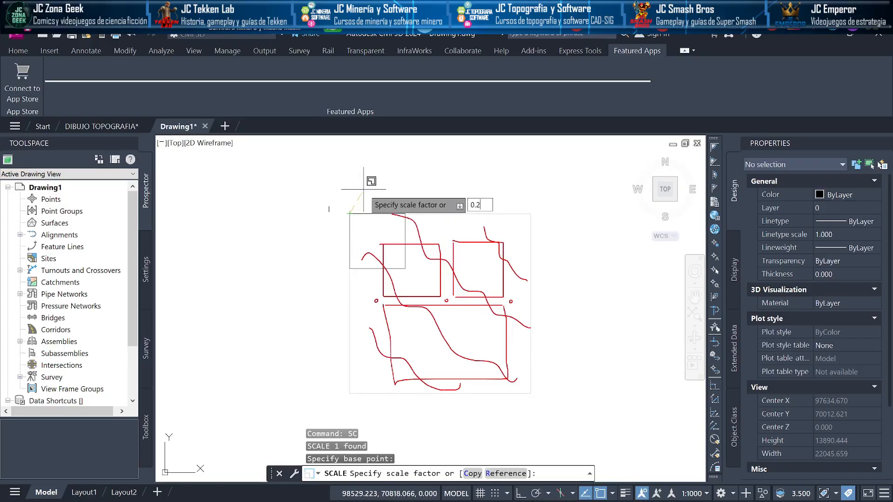
pyautogui.press('Return')
pyautogui.scroll(7, 357, 228)
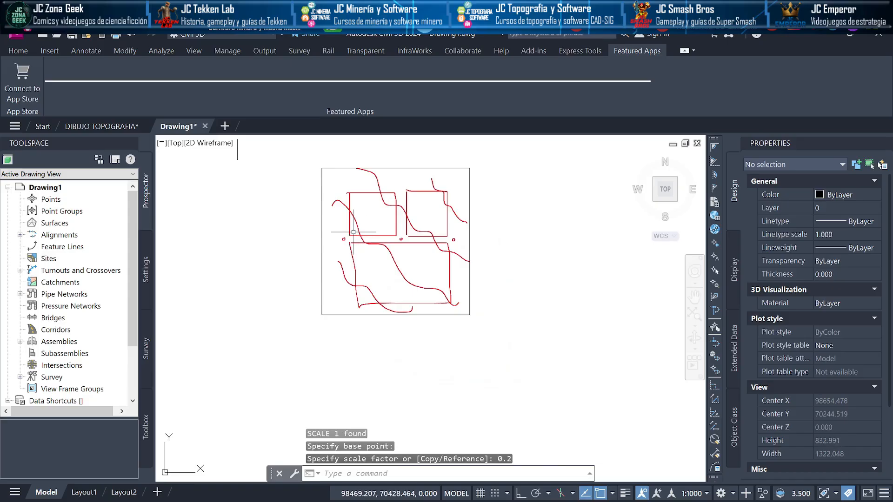
pyautogui.scroll(-3, 363, 236)
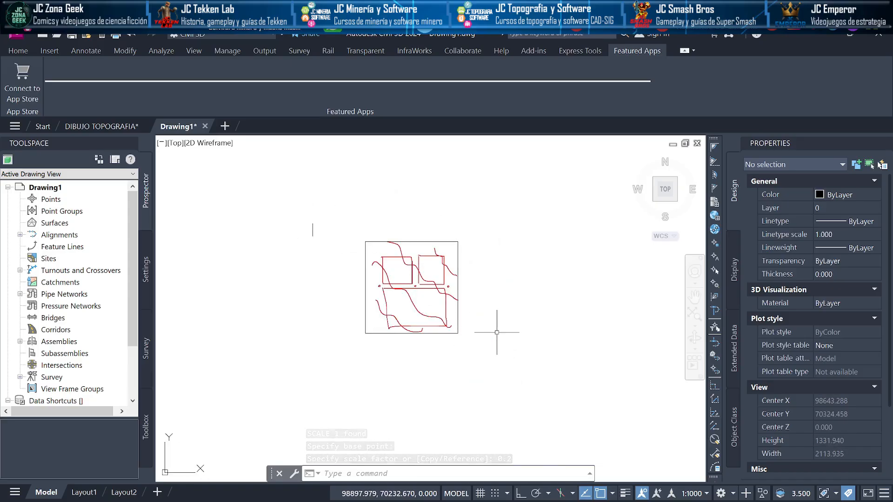
# Step: Align the sketch image by matching the smaller upper rectangle's outer vertical edge to the vertical reference line's endpoints, scaling to the alignment points
pyautogui.write('Akl')
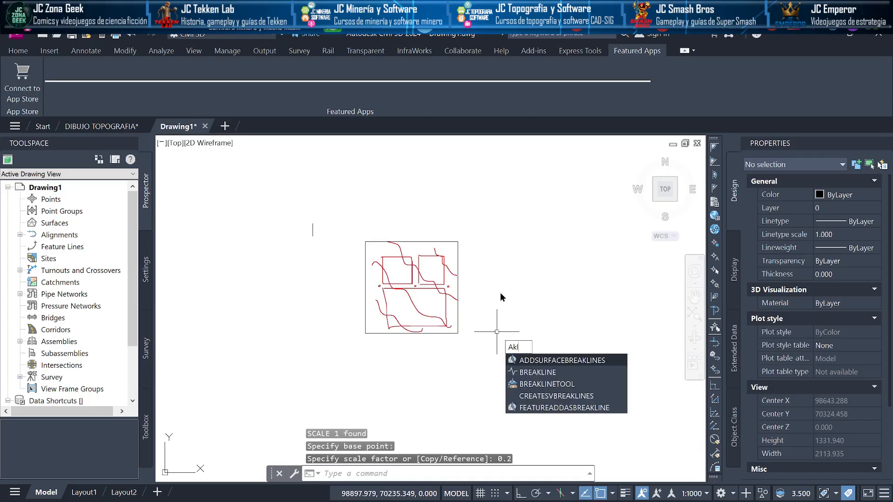
pyautogui.write('L')
pyautogui.press('Return')
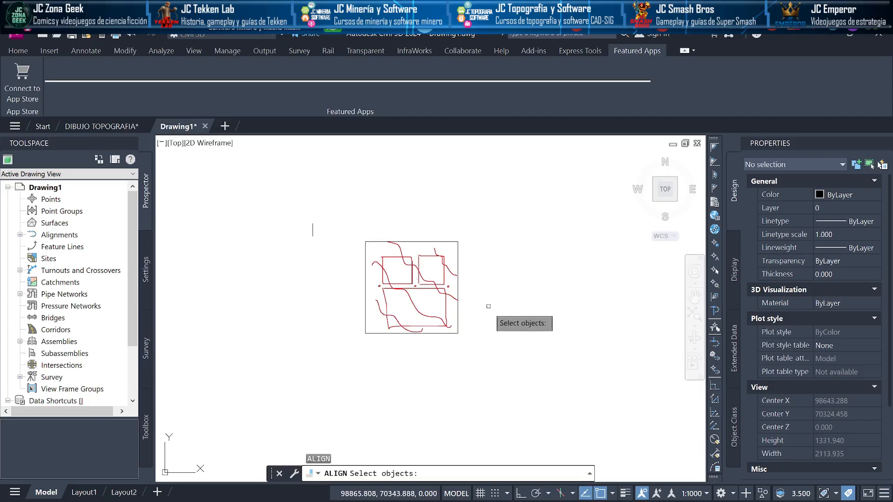
pyautogui.click(496, 336)
pyautogui.click(427, 252)
pyautogui.press('Return')
pyautogui.scroll(3, 430, 260)
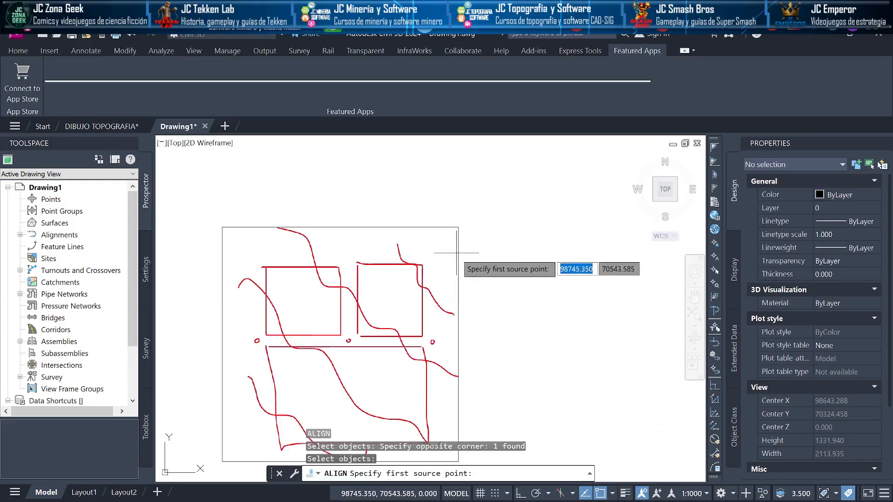
pyautogui.click(422, 265)
pyautogui.scroll(-4, 363, 249)
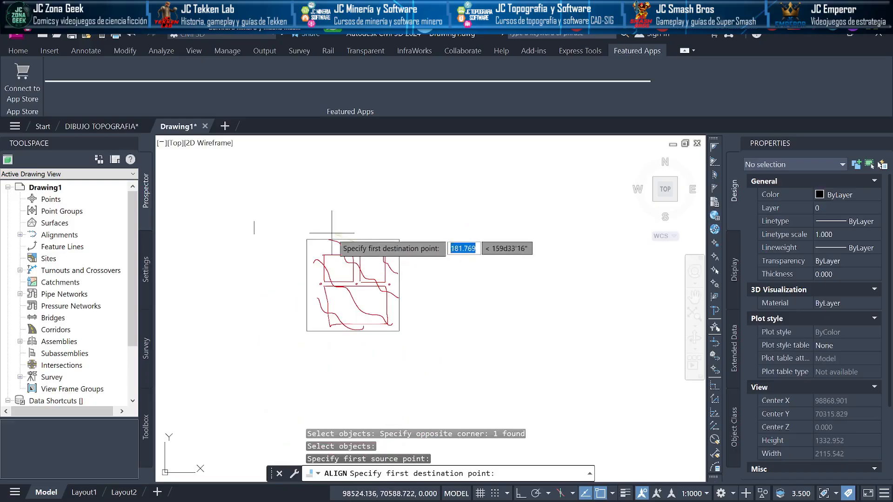
pyautogui.click(254, 221)
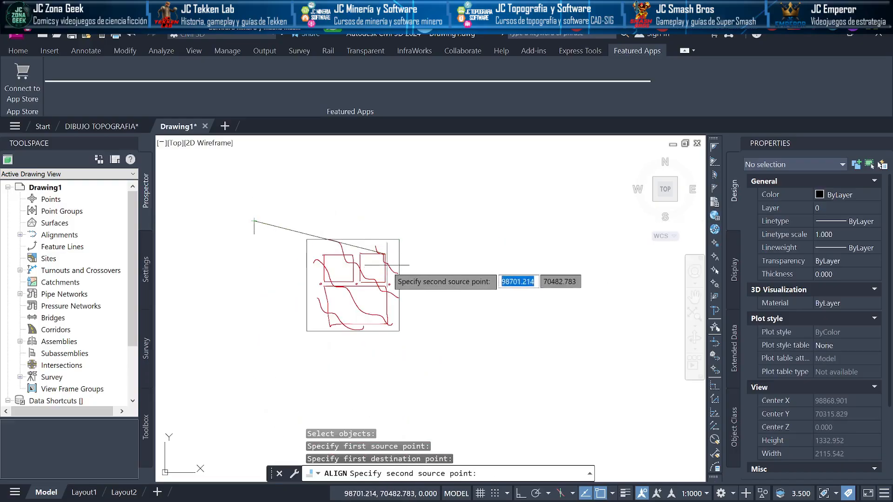
pyautogui.click(388, 283)
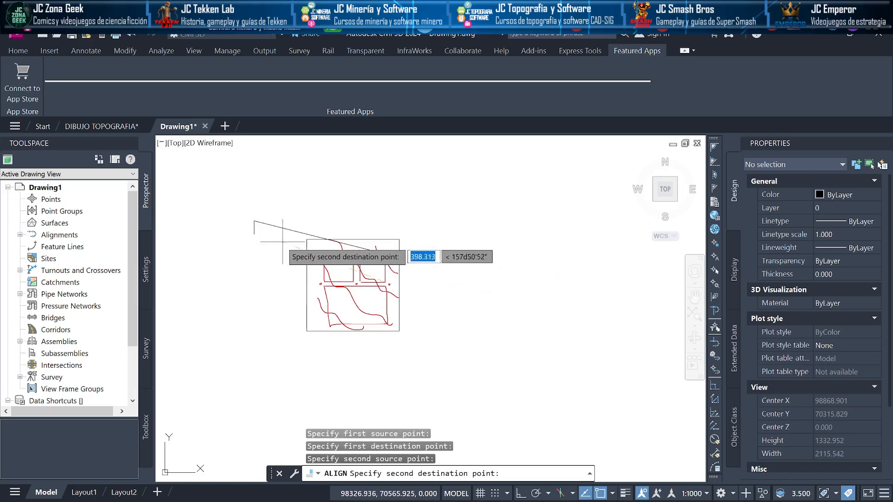
pyautogui.click(254, 233)
pyautogui.press('Return')
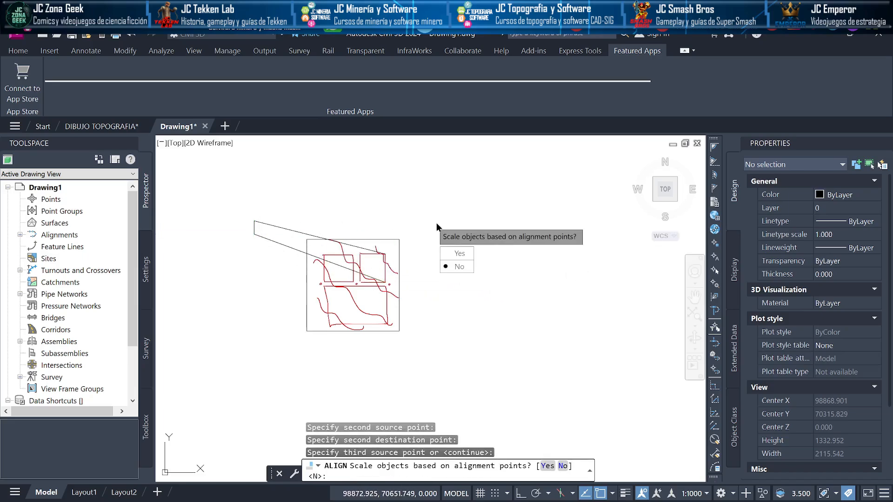
pyautogui.click(460, 254)
# Step: Check the sketch's alignment by selecting the vertical reference polyline along the smaller upper rectangle's edge
pyautogui.scroll(5, 249, 233)
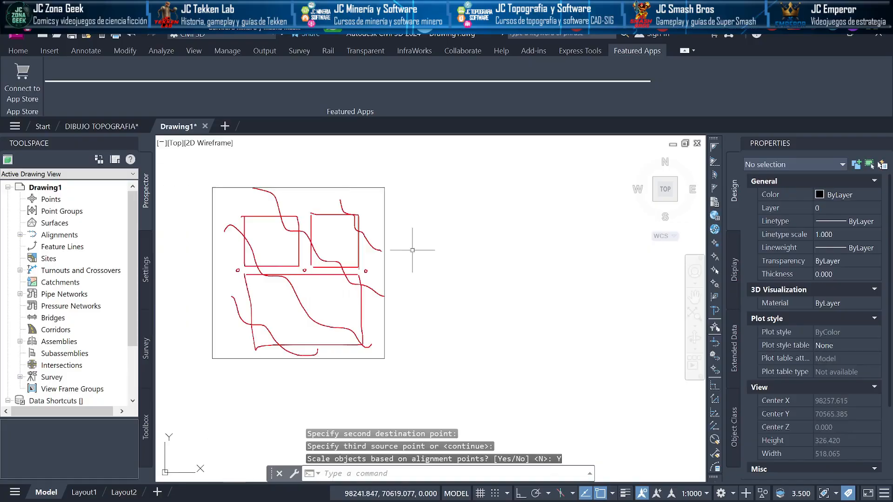
pyautogui.click(327, 168)
pyautogui.click(379, 293)
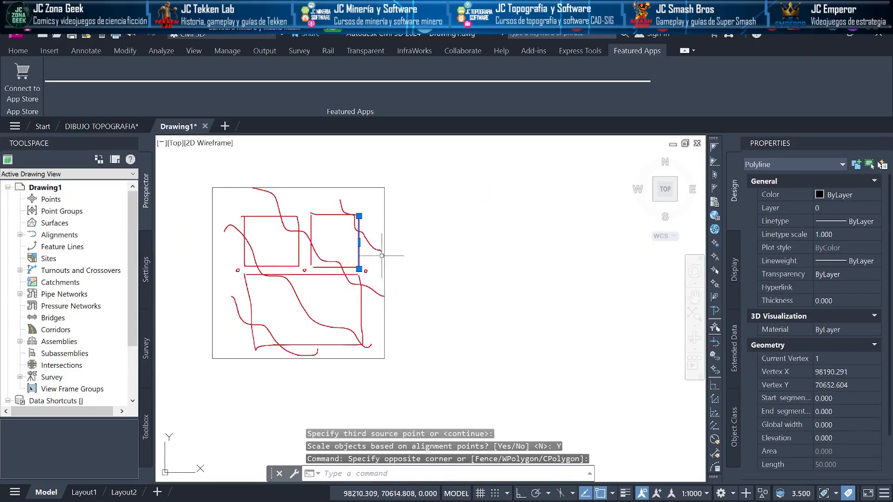
pyautogui.press('Escape')
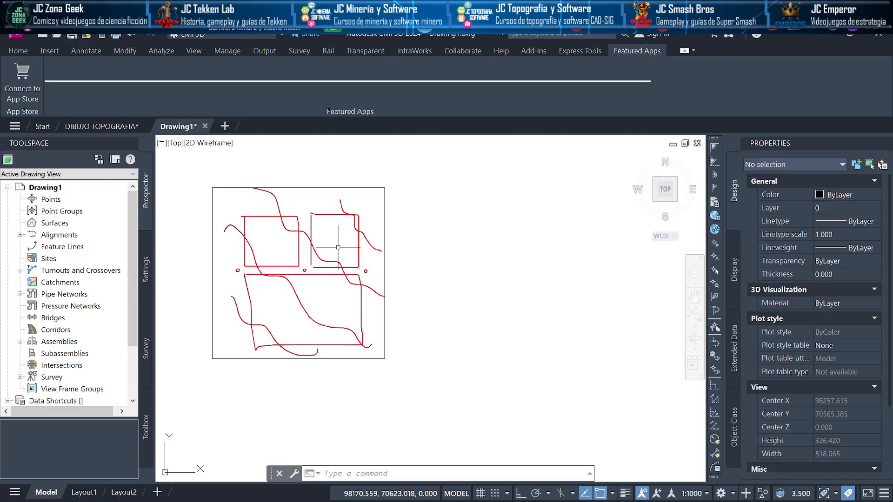
pyautogui.click(332, 164)
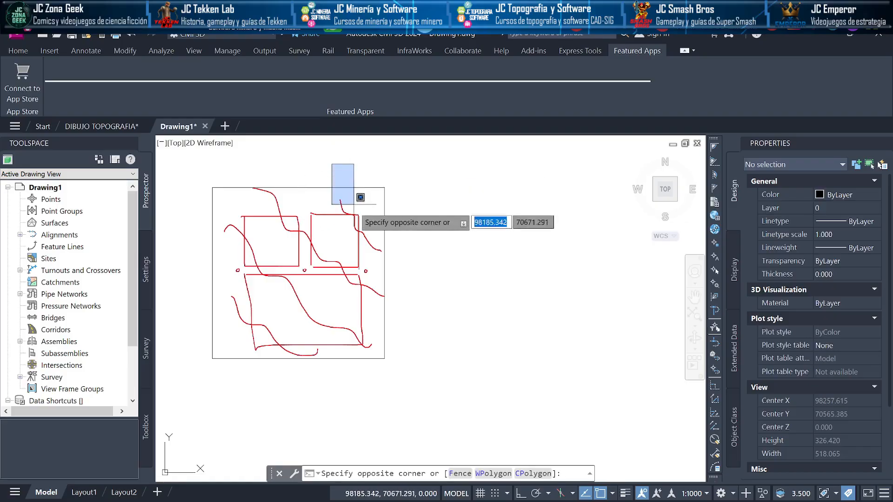
pyautogui.click(374, 282)
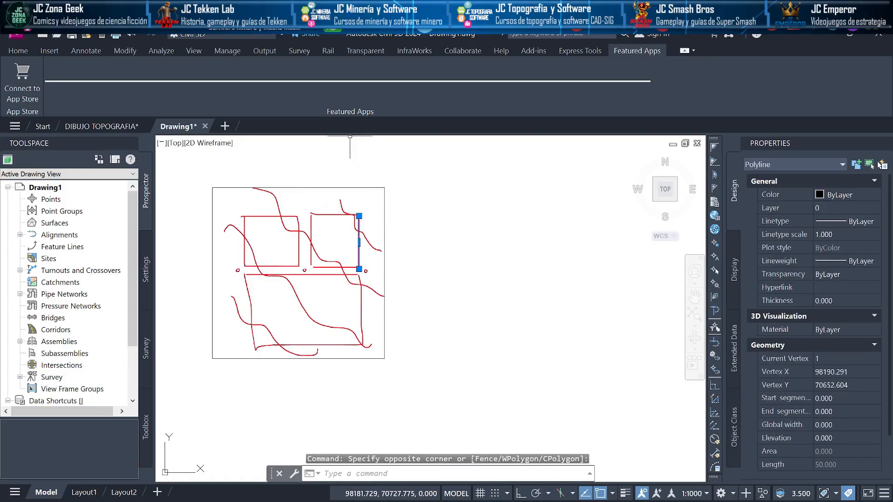
# Step: Switch to Chrome and search Google for "gps app"
pyautogui.click(344, 18)
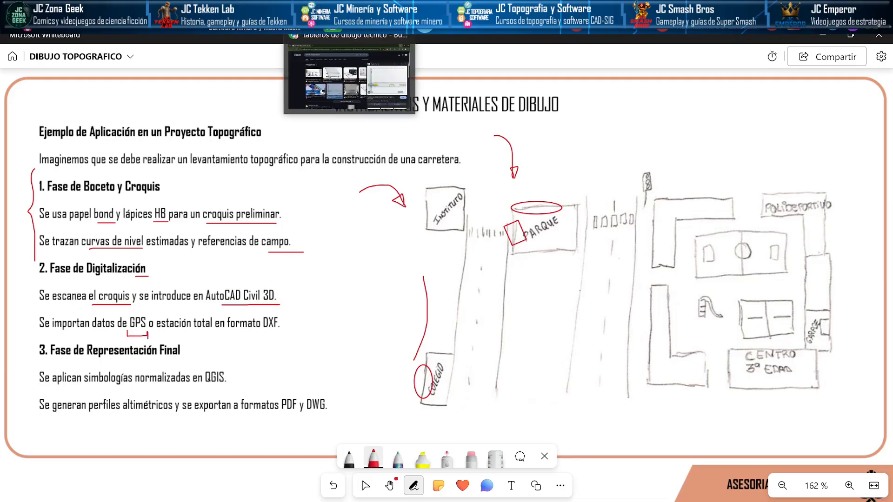
pyautogui.click(348, 28)
pyautogui.moveTo(258, 103); pyautogui.dragTo(130, 103)
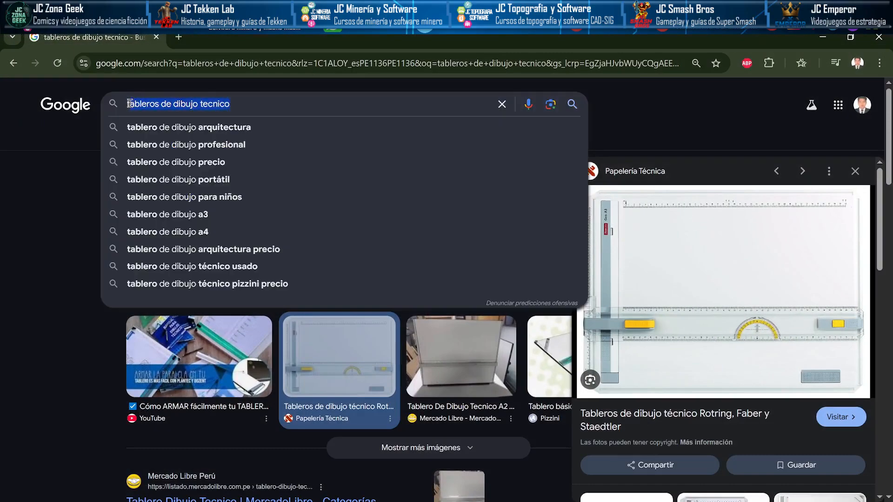
pyautogui.press('BackSpace')
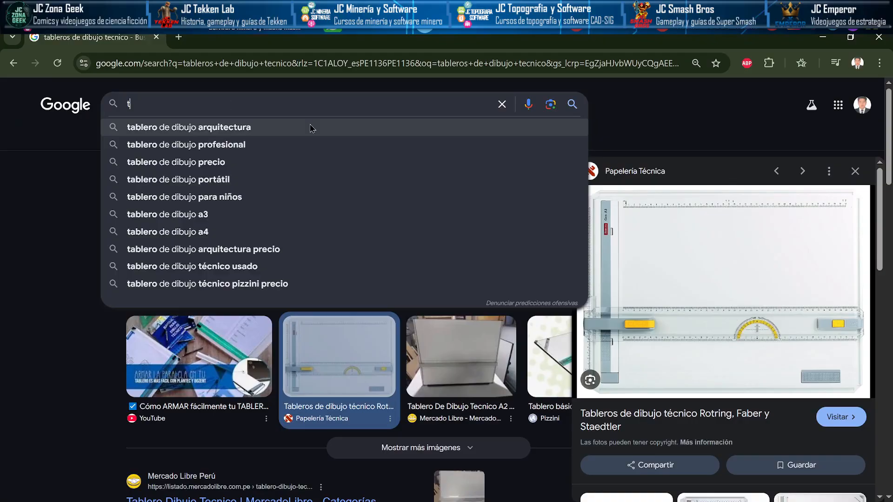
pyautogui.write('gps')
pyautogui.press('BackSpace')
pyautogui.press('BackSpace')
pyautogui.press('BackSpace')
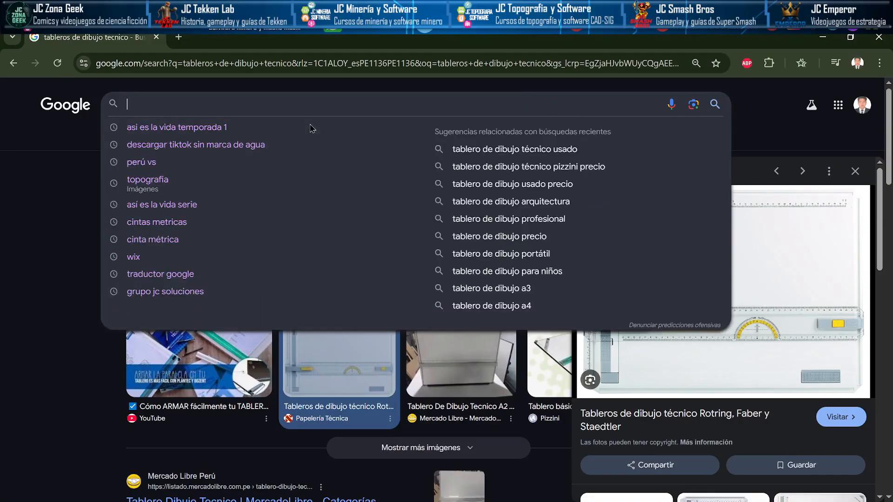
pyautogui.write('gps app')
pyautogui.press('Return')
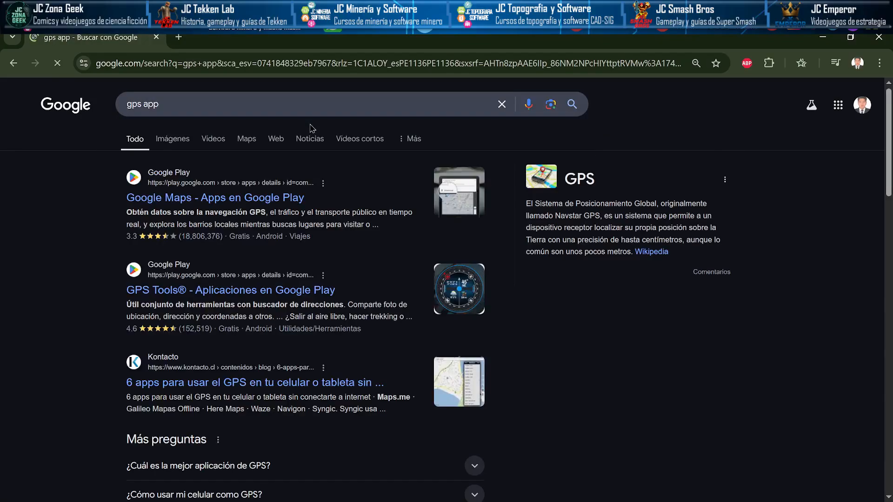
# Step: Search Google for "mobile topographer" and show the image results
pyautogui.moveTo(205, 104); pyautogui.dragTo(111, 104)
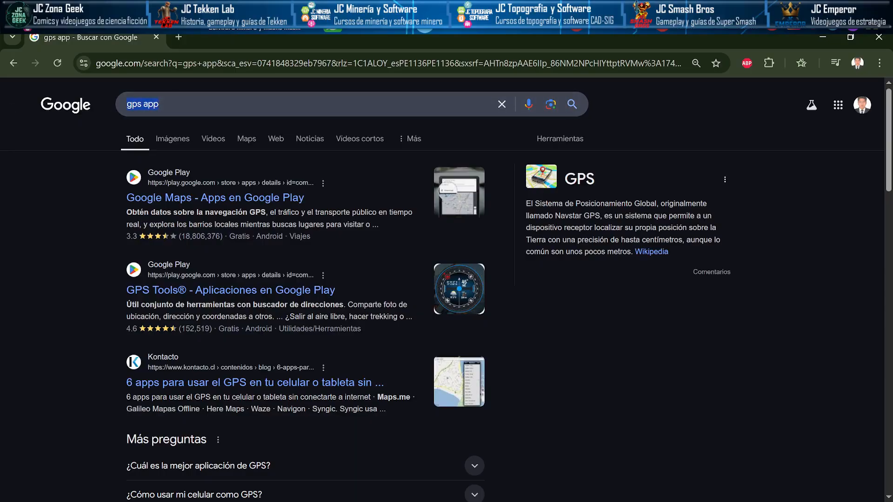
pyautogui.write('mobile')
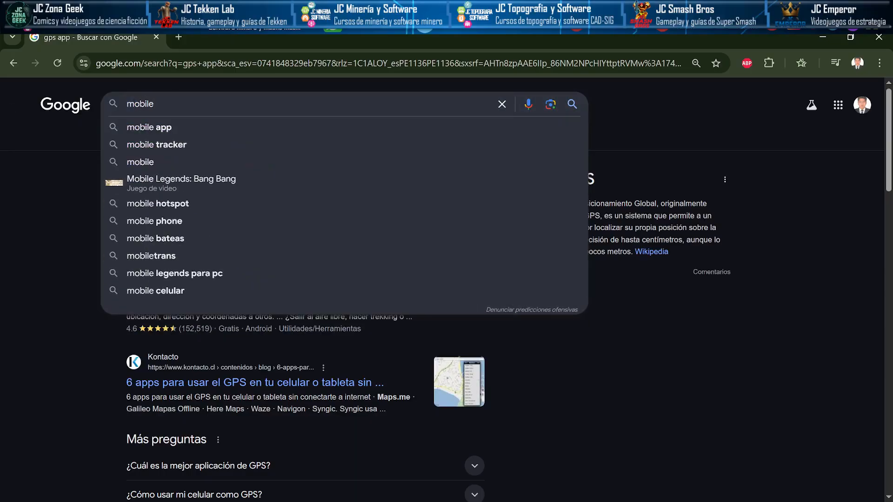
pyautogui.write(' tp')
pyautogui.press('BackSpace')
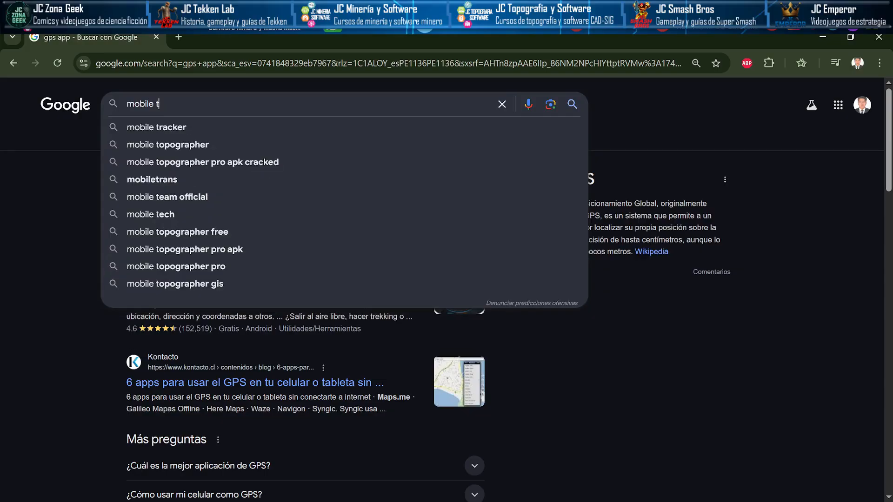
pyautogui.press('Down')
pyautogui.press('Down')
pyautogui.press('Return')
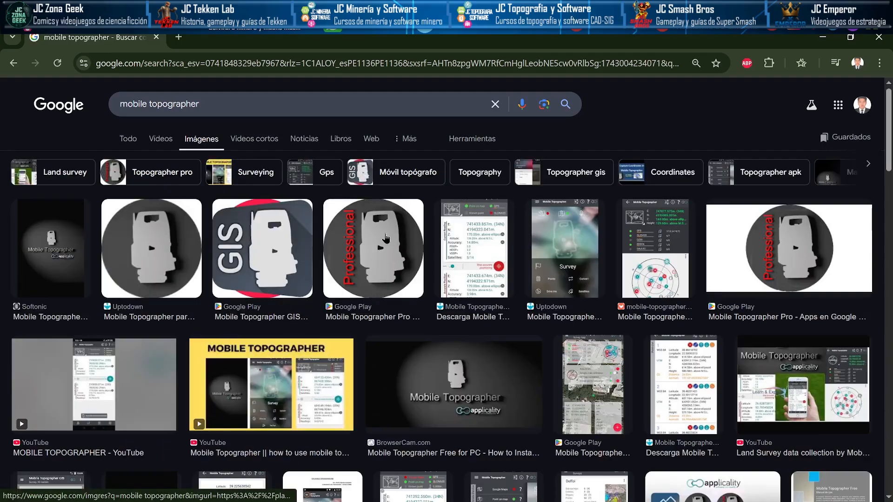
# Step: Preview the Mobile Topographer coordinate-reading screenshot from Uptodown, and return to Civil 3D
pyautogui.click(480, 250)
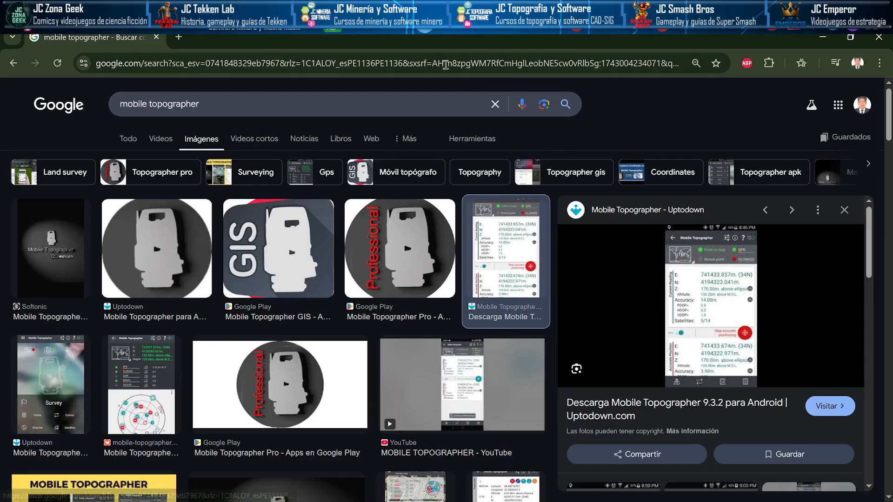
pyautogui.moveTo(412, 18)
pyautogui.click(462, 80)
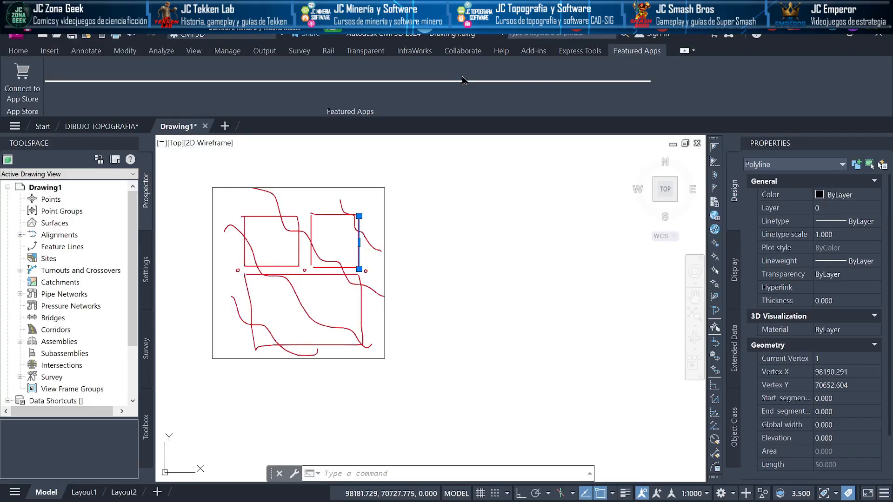
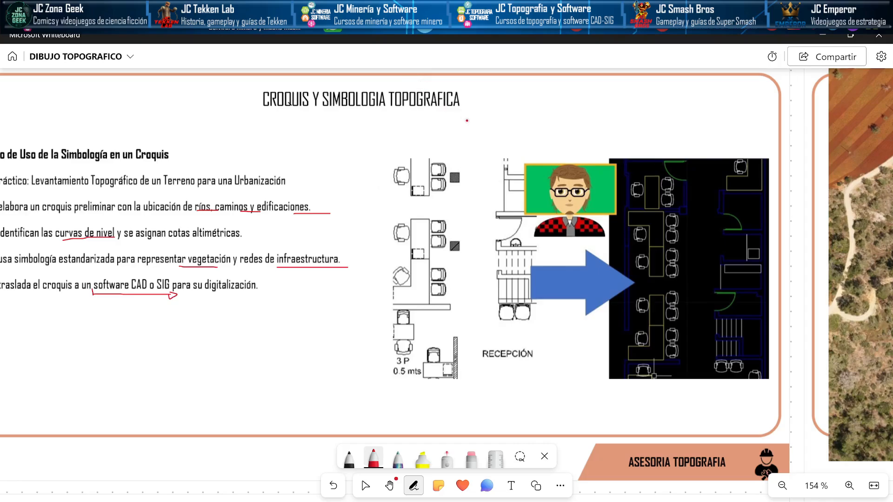
# Step: Draw red arrows pointing at the reception sketch, across from the sketch to the CAD plan, and beneath the RECEPCIÓN label
pyautogui.moveTo(471, 121)
pyautogui.mouseDown()
pyautogui.moveTo(500, 129)
pyautogui.moveTo(492, 172)
pyautogui.mouseUp()
pyautogui.moveTo(583, 129)
pyautogui.mouseDown()
pyautogui.moveTo(649, 148)
pyautogui.moveTo(636, 148)
pyautogui.moveTo(648, 134)
pyautogui.moveTo(652, 156)
pyautogui.mouseUp()
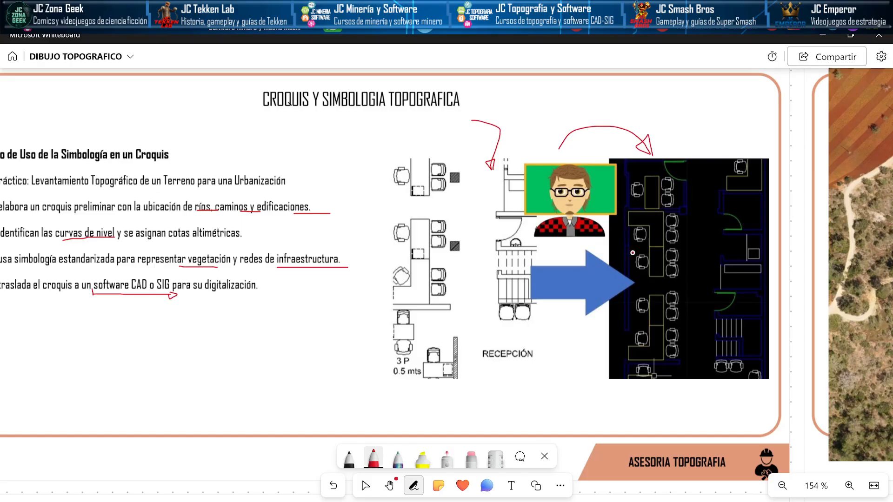
pyautogui.hscroll(5, 495, 334)
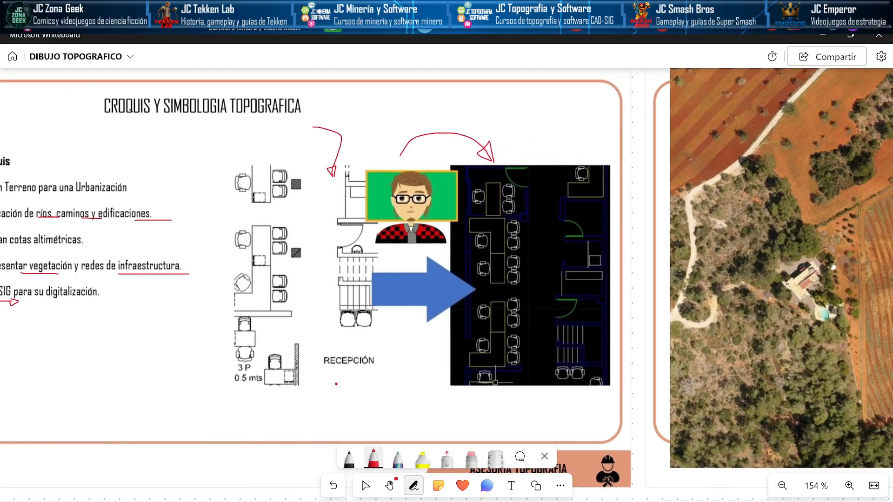
pyautogui.moveTo(337, 376); pyautogui.dragTo(391, 390)
# Step: Examine the aerial photo beside the sketch slide for its terraced field, buildings, roads, pond and vegetation
pyautogui.hscroll(-5, 424, 284)
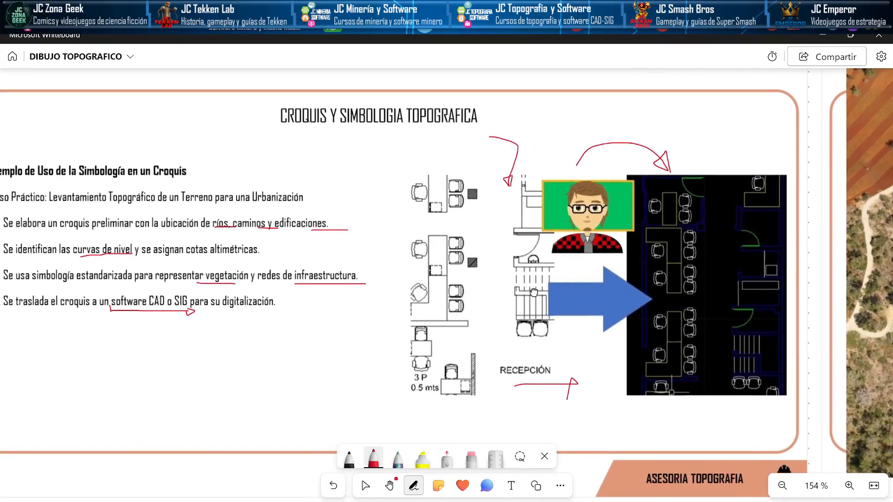
pyautogui.hscroll(5, 533, 292)
pyautogui.hscroll(3, 338, 279)
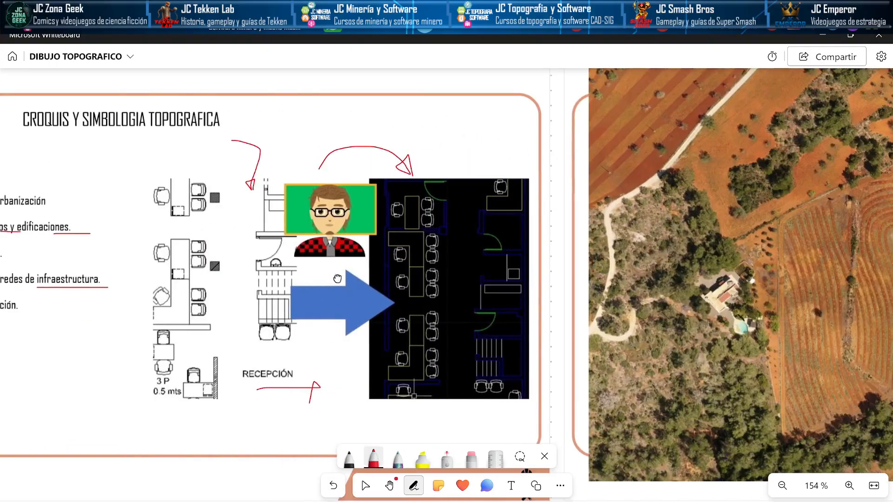
pyautogui.hscroll(5, 547, 265)
pyautogui.hscroll(2, 552, 257)
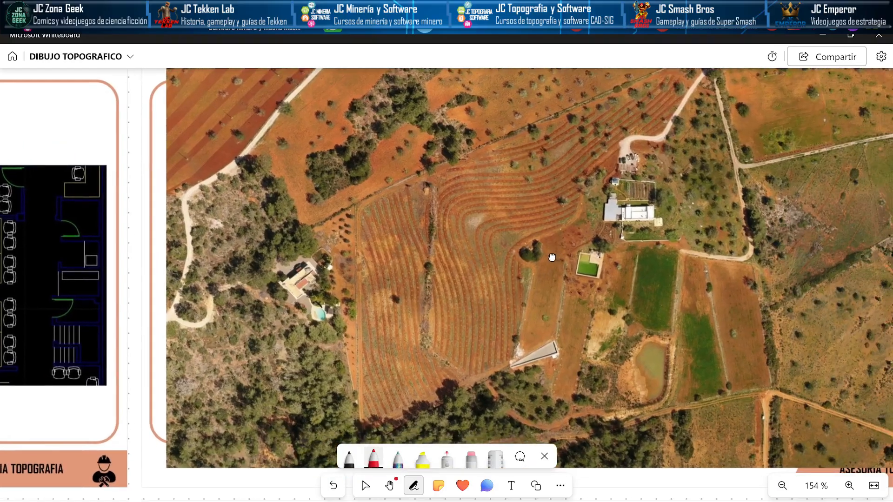
pyautogui.moveTo(551, 257); pyautogui.dragTo(444, 279)
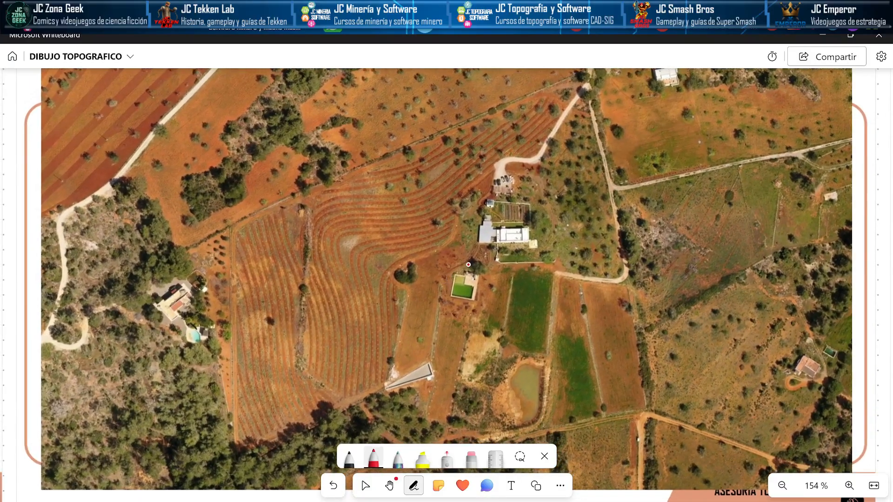
pyautogui.scroll(-1, 469, 265)
pyautogui.moveTo(509, 266); pyautogui.dragTo(494, 278)
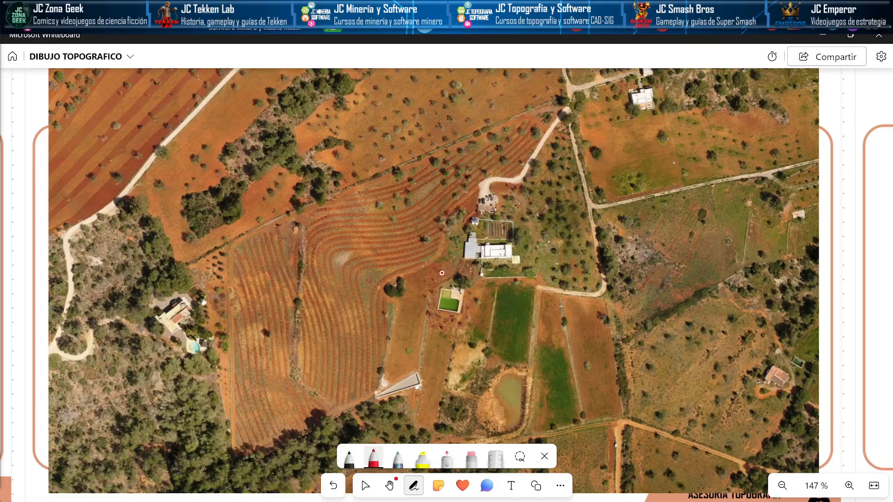
pyautogui.moveTo(283, 287); pyautogui.dragTo(215, 255)
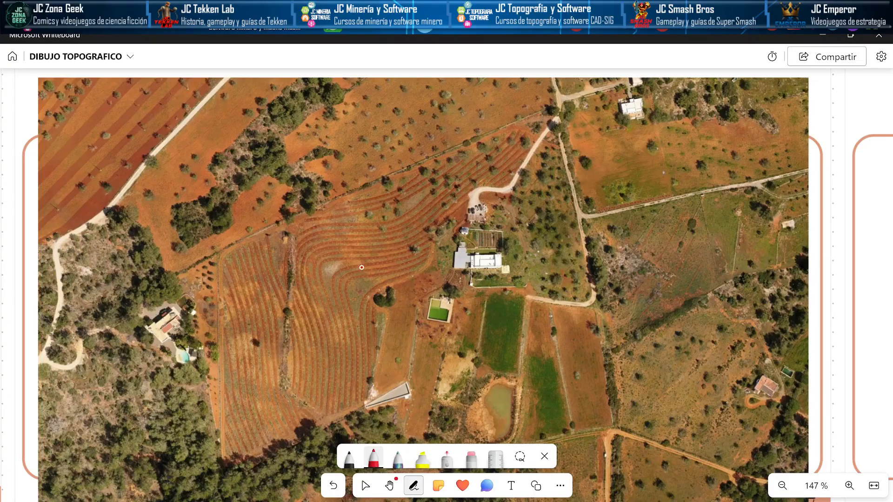
pyautogui.moveTo(362, 267); pyautogui.dragTo(325, 266)
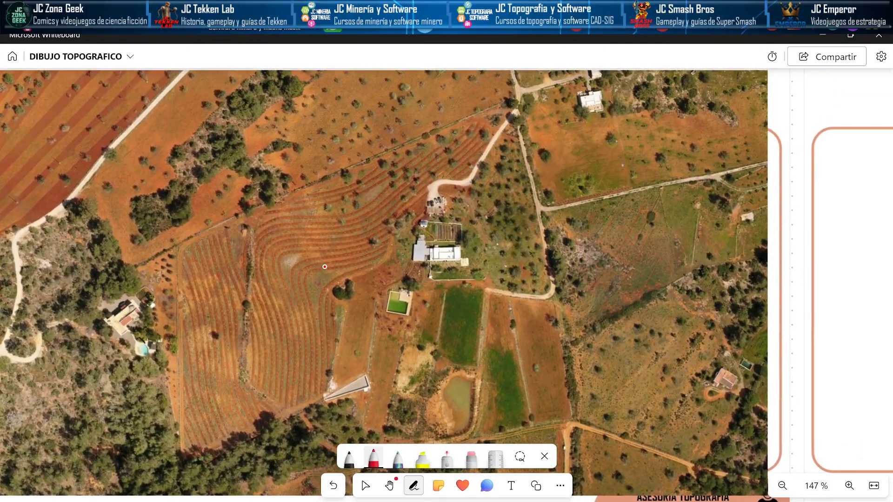
pyautogui.moveTo(249, 279); pyautogui.dragTo(259, 295)
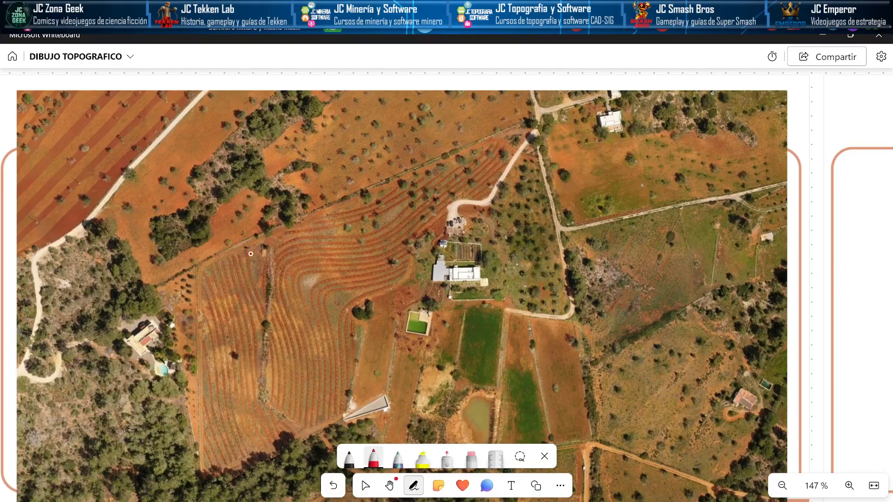
pyautogui.moveTo(251, 261); pyautogui.dragTo(244, 231)
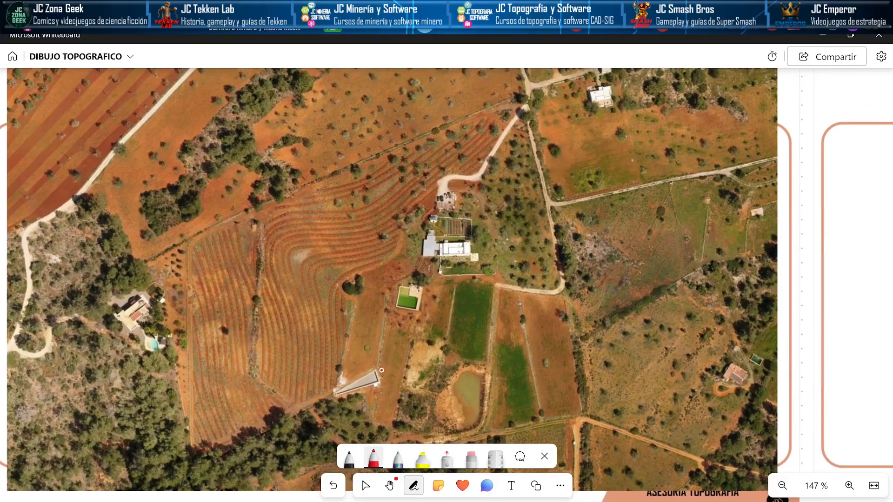
pyautogui.moveTo(180, 103); pyautogui.dragTo(194, 133)
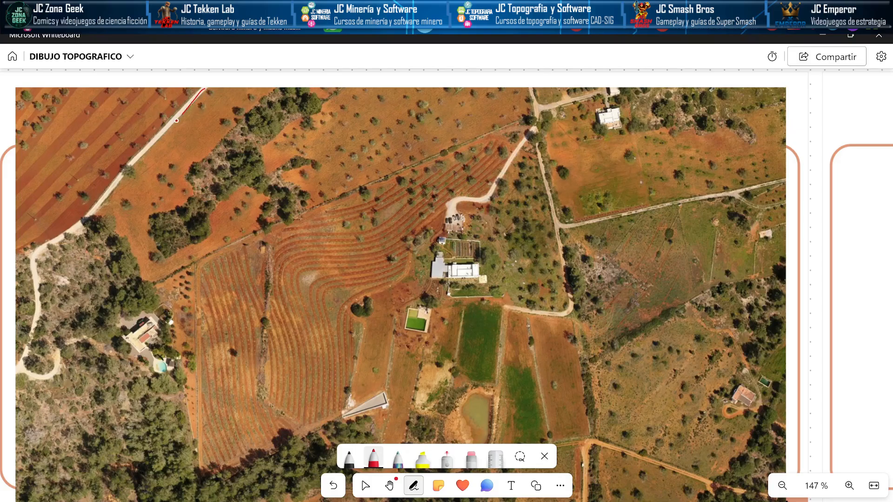
pyautogui.moveTo(145, 149)
pyautogui.mouseDown()
pyautogui.moveTo(103, 201)
pyautogui.moveTo(38, 250)
pyautogui.moveTo(31, 269)
pyautogui.mouseUp()
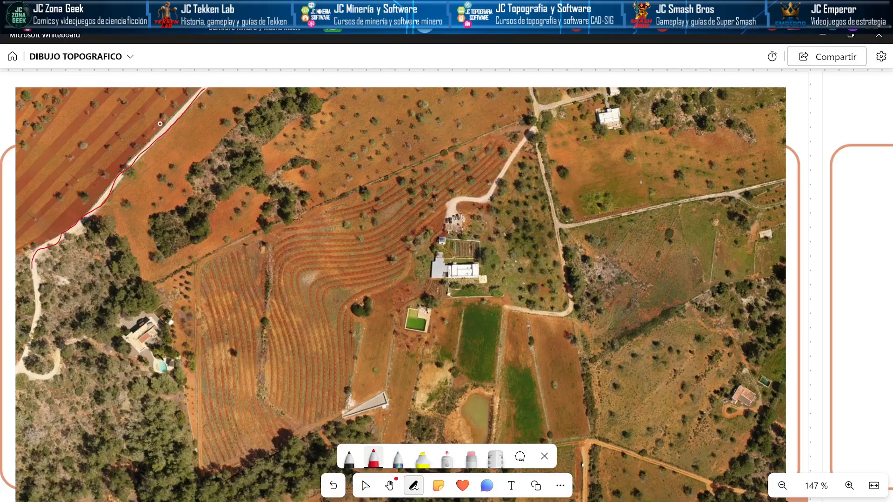
pyautogui.moveTo(167, 124); pyautogui.dragTo(188, 112)
pyautogui.click(474, 463)
pyautogui.moveTo(205, 85)
pyautogui.mouseDown()
pyautogui.moveTo(99, 206)
pyautogui.moveTo(32, 263)
pyautogui.moveTo(70, 225)
pyautogui.mouseUp()
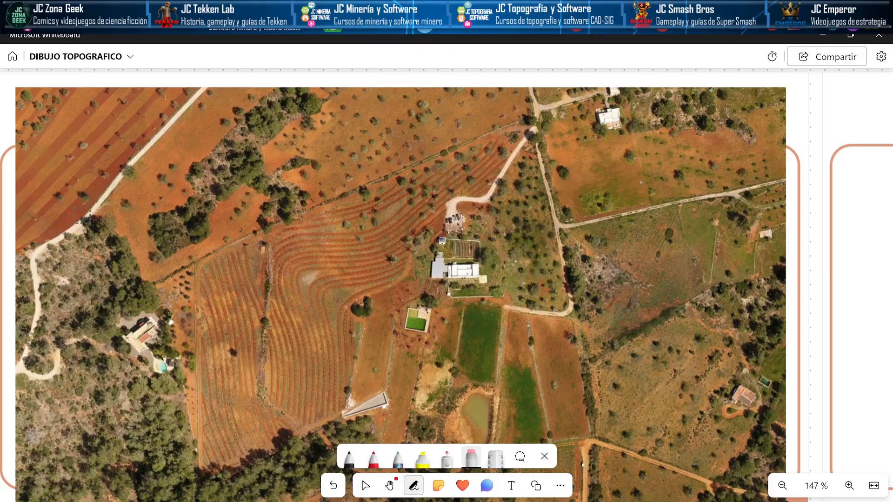
pyautogui.click(374, 458)
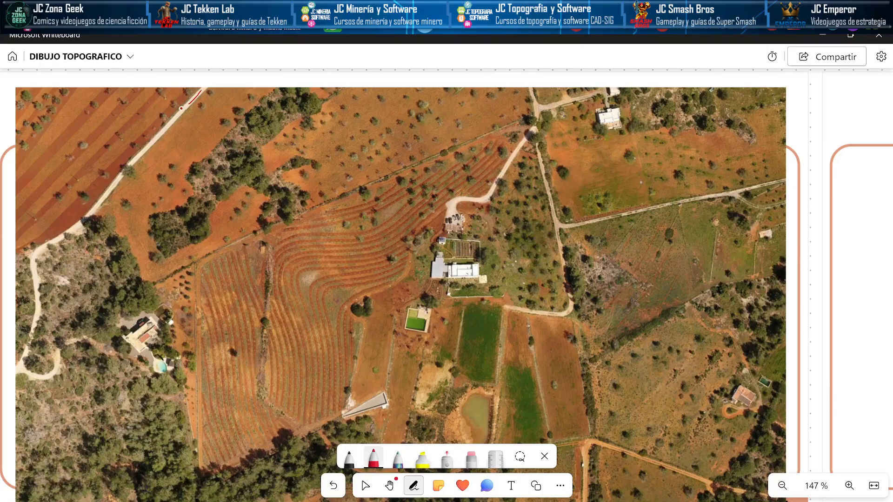
pyautogui.moveTo(181, 109)
pyautogui.mouseDown()
pyautogui.moveTo(153, 142)
pyautogui.moveTo(197, 94)
pyautogui.mouseUp()
pyautogui.click(465, 460)
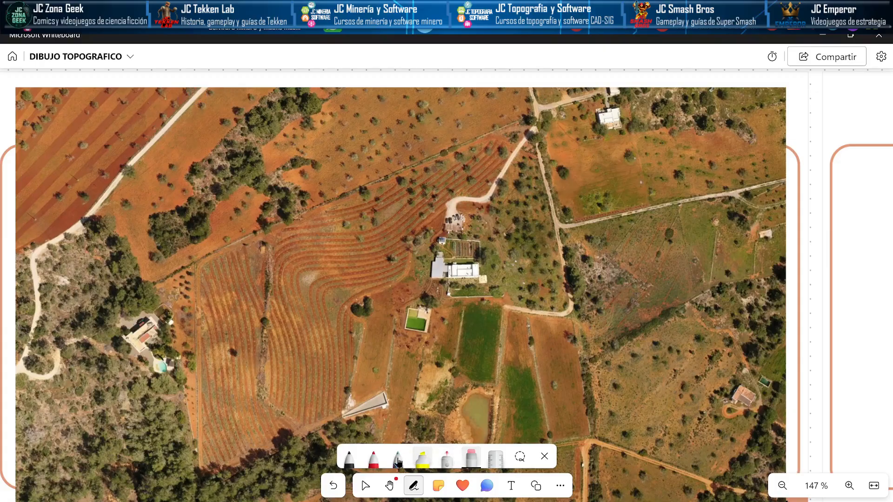
# Step: Mark the road in the photo's upper-left corner with red centre dashes and edge lines, and outline the nearby tree cluster in red
pyautogui.click(373, 459)
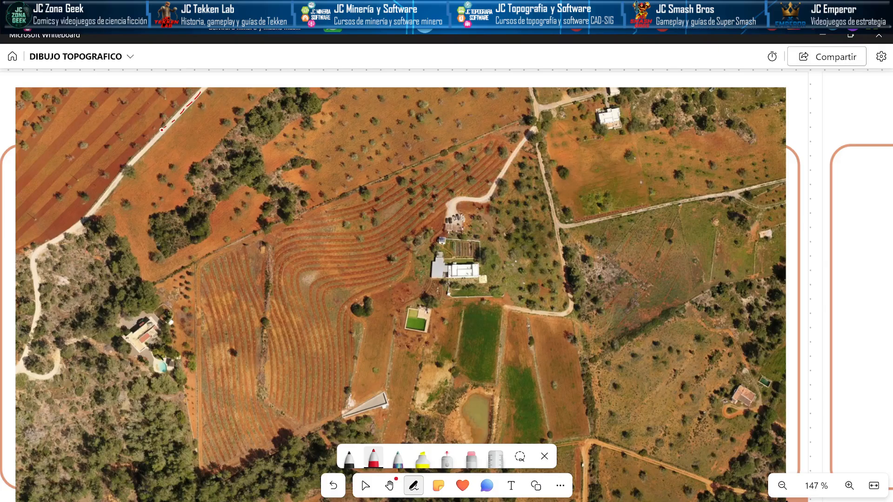
pyautogui.moveTo(148, 152)
pyautogui.mouseDown()
pyautogui.moveTo(205, 99)
pyautogui.moveTo(153, 138)
pyautogui.mouseUp()
pyautogui.moveTo(162, 260)
pyautogui.mouseDown()
pyautogui.moveTo(154, 255)
pyautogui.moveTo(163, 246)
pyautogui.moveTo(154, 253)
pyautogui.moveTo(159, 263)
pyautogui.moveTo(195, 195)
pyautogui.moveTo(197, 173)
pyautogui.moveTo(228, 131)
pyautogui.moveTo(276, 98)
pyautogui.mouseUp()
pyautogui.moveTo(180, 247); pyautogui.dragTo(215, 195)
# Step: Trace the forest edge and the terraced field's lower and left boundaries in red, with an arrow pointing at the grey wedge-shaped structure
pyautogui.moveTo(131, 383)
pyautogui.mouseDown()
pyautogui.moveTo(156, 379)
pyautogui.moveTo(197, 480)
pyautogui.moveTo(301, 449)
pyautogui.mouseUp()
pyautogui.moveTo(374, 374)
pyautogui.mouseDown()
pyautogui.moveTo(372, 391)
pyautogui.moveTo(379, 388)
pyautogui.mouseUp()
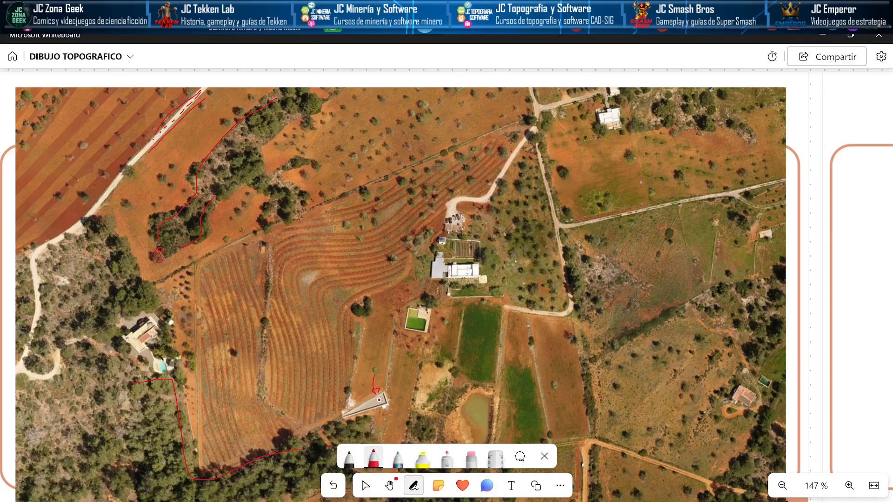
pyautogui.scroll(-1, 381, 410)
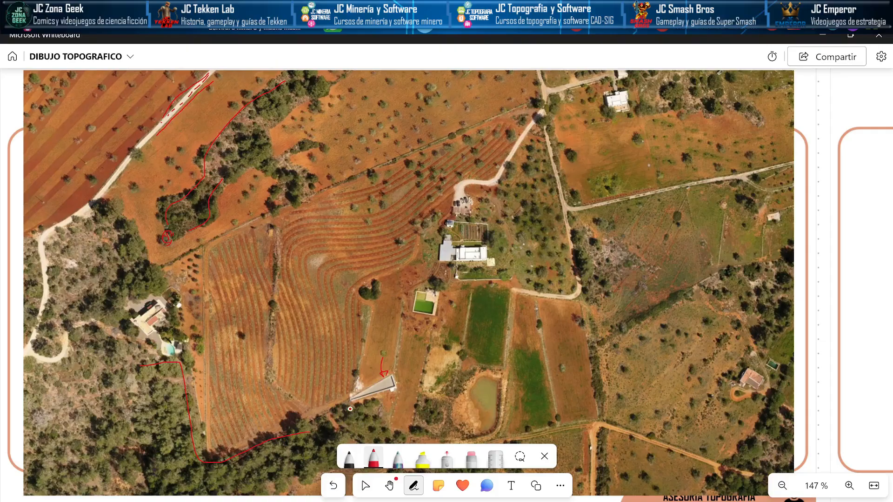
pyautogui.moveTo(350, 401); pyautogui.dragTo(207, 459)
pyautogui.moveTo(205, 414); pyautogui.dragTo(205, 366)
pyautogui.moveTo(203, 401); pyautogui.dragTo(204, 367)
# Step: Outline the central white-roofed house in red and hatch it with diagonal strokes
pyautogui.moveTo(436, 353); pyautogui.dragTo(390, 365)
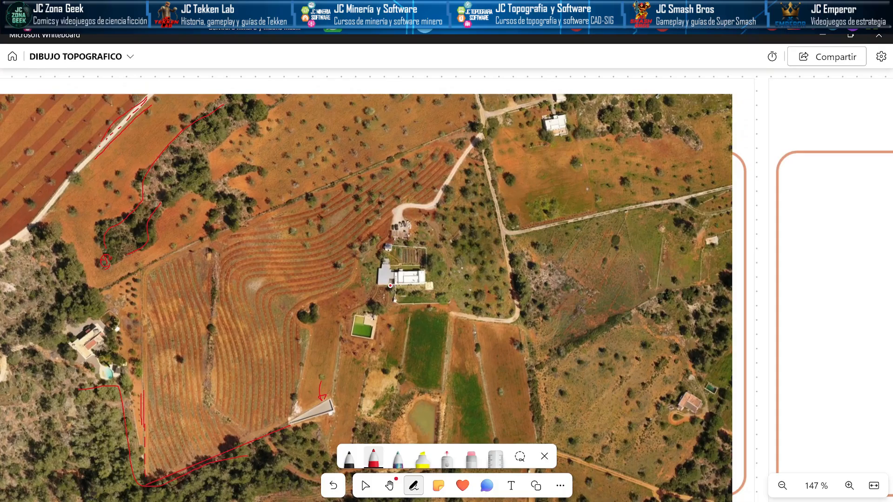
pyautogui.moveTo(384, 284)
pyautogui.mouseDown()
pyautogui.moveTo(381, 266)
pyautogui.moveTo(389, 269)
pyautogui.moveTo(384, 284)
pyautogui.moveTo(375, 280)
pyautogui.mouseUp()
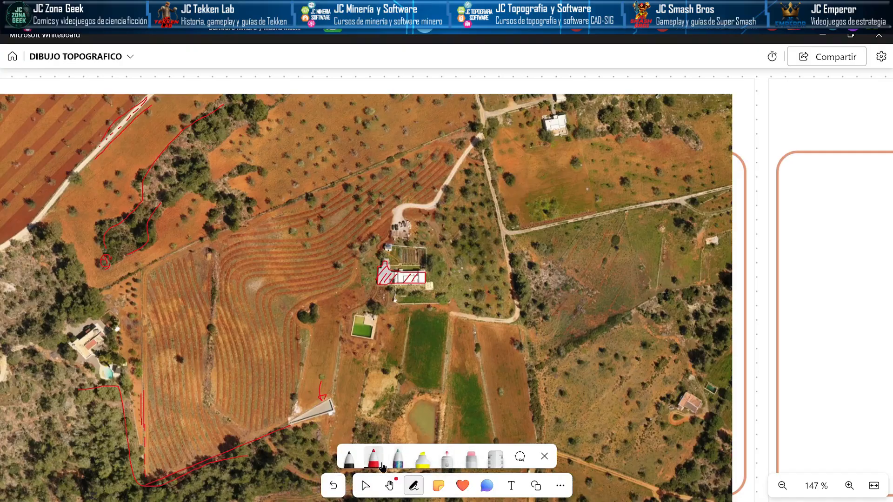
# Step: Set the third pen's colour to blue and trace the terraced field's lower and left boundaries over the red line
pyautogui.click(398, 458)
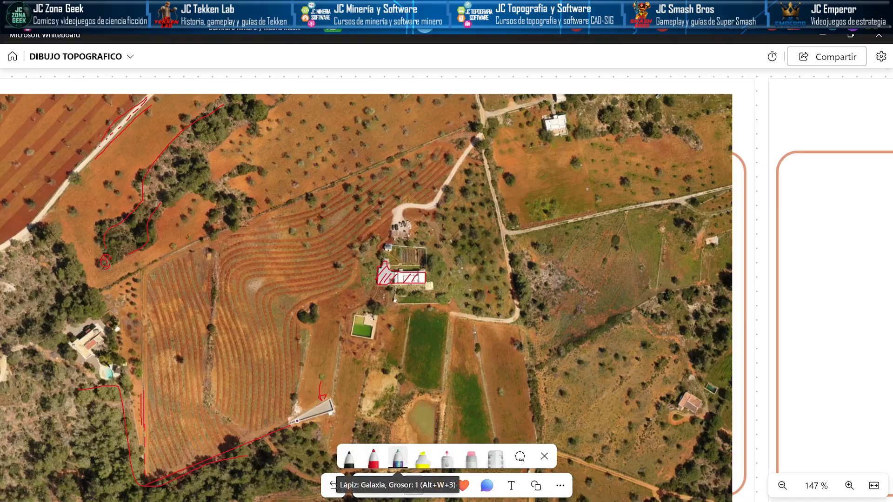
pyautogui.moveTo(288, 427); pyautogui.dragTo(223, 454)
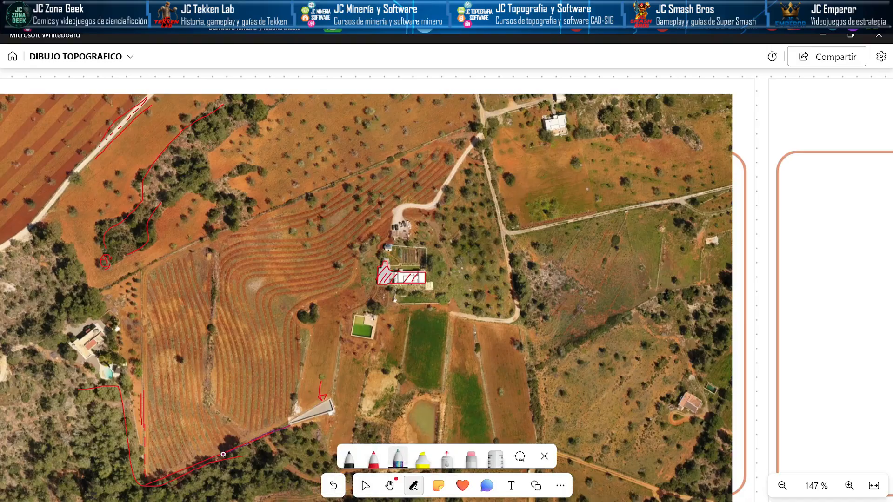
pyautogui.click(398, 460)
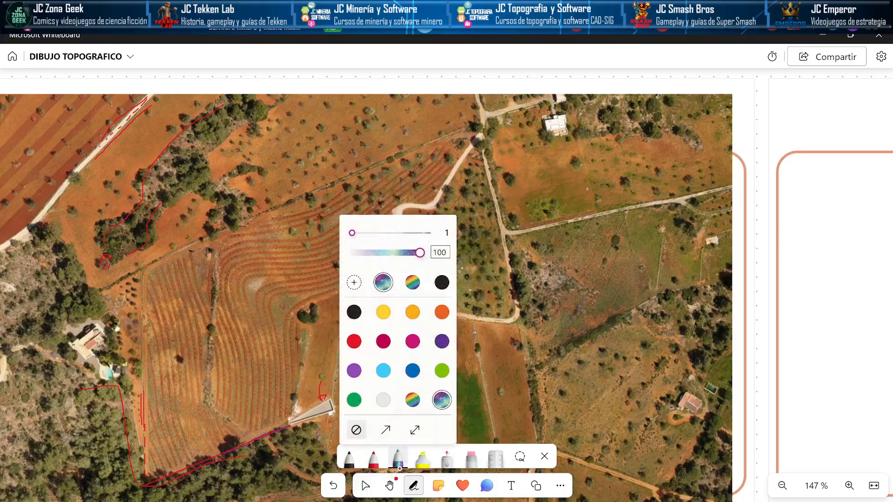
pyautogui.click(412, 370)
pyautogui.moveTo(287, 426)
pyautogui.mouseDown()
pyautogui.moveTo(158, 476)
pyautogui.moveTo(147, 464)
pyautogui.moveTo(140, 289)
pyautogui.mouseUp()
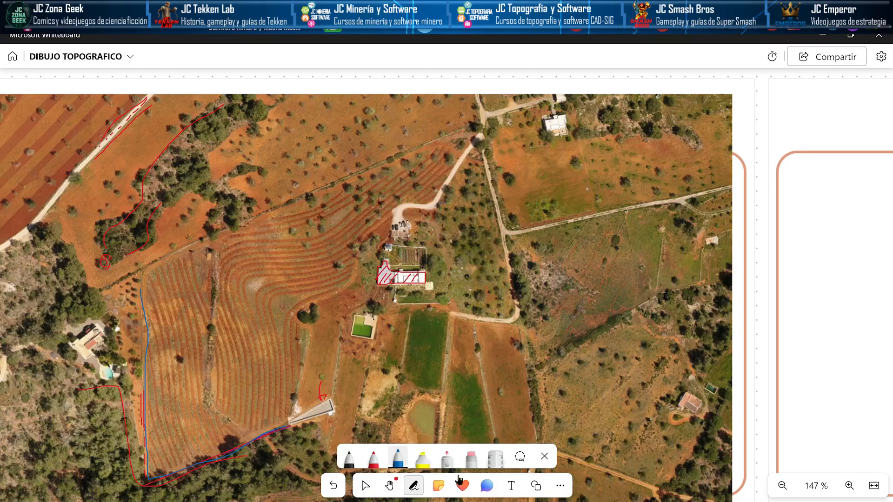
# Step: Trace both edges of the curved driveway above the central house in red and add centre dashes along it
pyautogui.click(373, 459)
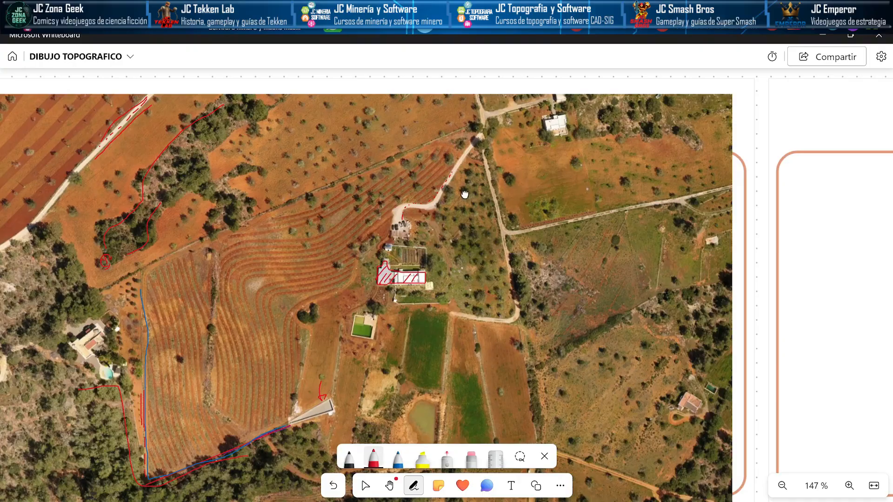
pyautogui.moveTo(465, 195); pyautogui.dragTo(439, 237)
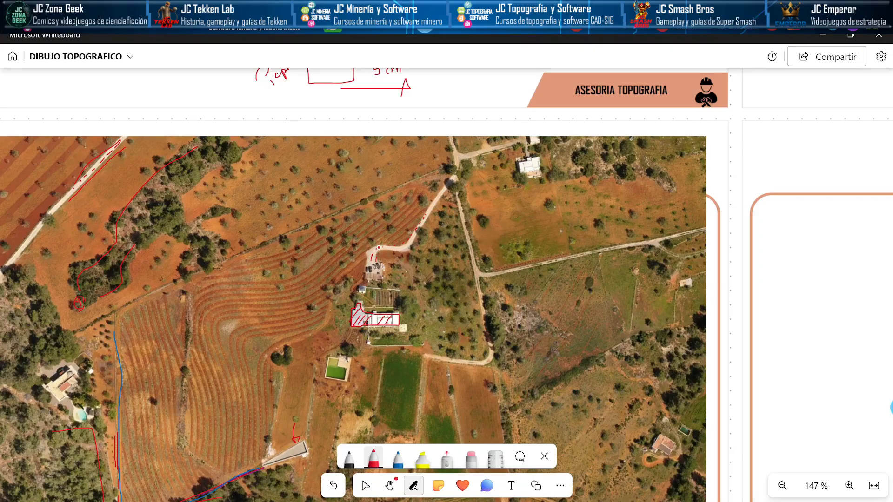
pyautogui.moveTo(380, 247); pyautogui.dragTo(406, 247)
pyautogui.moveTo(448, 186); pyautogui.dragTo(455, 178)
pyautogui.moveTo(368, 258)
pyautogui.mouseDown()
pyautogui.moveTo(406, 238)
pyautogui.moveTo(447, 184)
pyautogui.mouseUp()
pyautogui.moveTo(401, 248); pyautogui.dragTo(445, 203)
pyautogui.moveTo(389, 267); pyautogui.dragTo(440, 230)
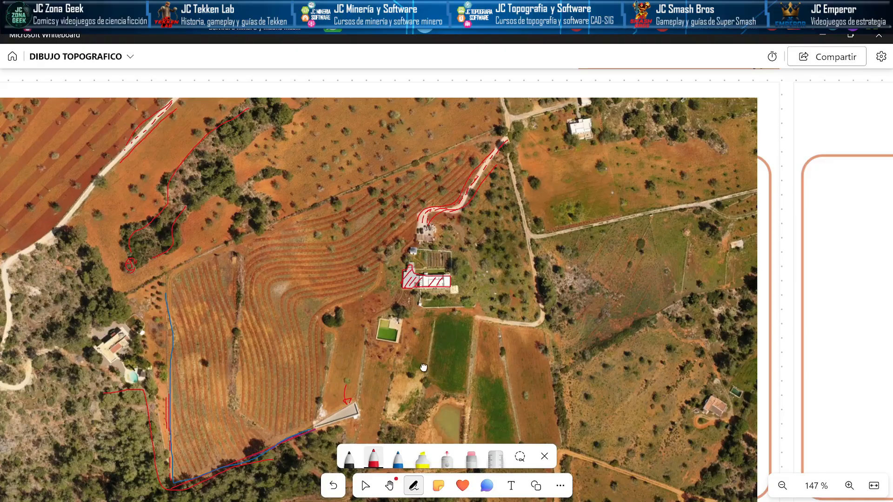
# Step: Circle and hatch the green crop plot below the central house in red, and trace the curved path beside it
pyautogui.scroll(-2, 420, 369)
pyautogui.hscroll(2, 420, 368)
pyautogui.moveTo(392, 356)
pyautogui.mouseDown()
pyautogui.moveTo(398, 299)
pyautogui.moveTo(410, 281)
pyautogui.moveTo(431, 285)
pyautogui.moveTo(422, 337)
pyautogui.moveTo(404, 360)
pyautogui.moveTo(401, 301)
pyautogui.moveTo(397, 339)
pyautogui.moveTo(412, 365)
pyautogui.mouseUp()
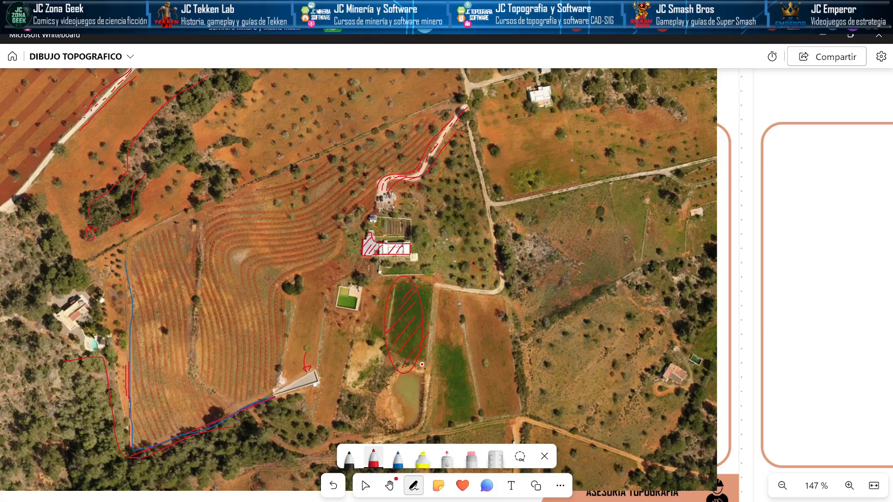
pyautogui.moveTo(456, 309)
pyautogui.mouseDown()
pyautogui.moveTo(415, 317)
pyautogui.moveTo(428, 299)
pyautogui.moveTo(457, 292)
pyautogui.moveTo(451, 209)
pyautogui.mouseUp()
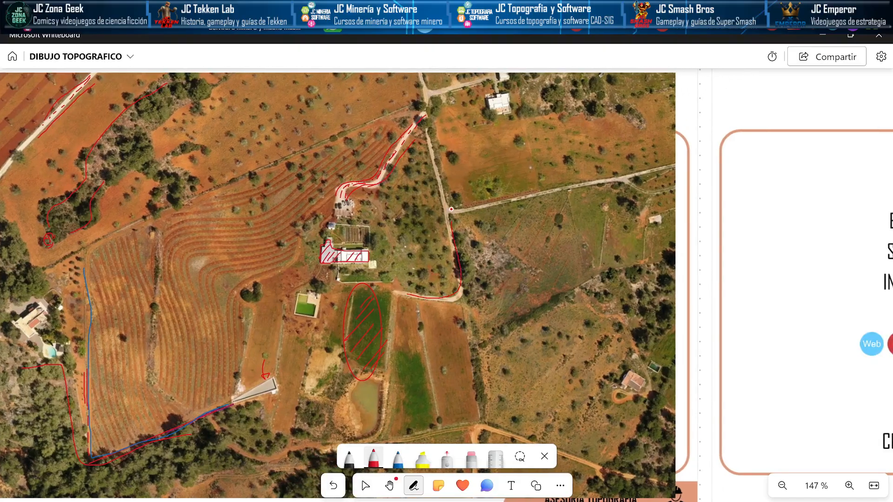
# Step: Outline the terraced field's left part in red and hatch the whole field with diagonal strokes
pyautogui.scroll(-2, 469, 305)
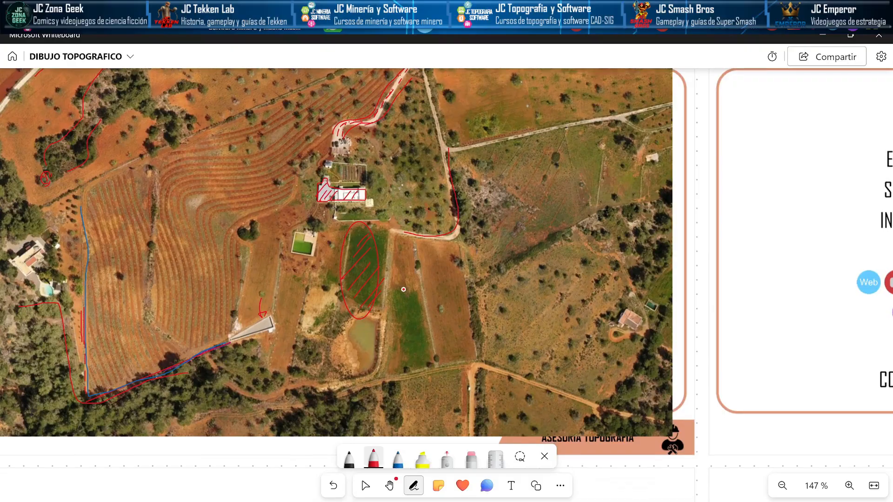
pyautogui.hscroll(-2, 461, 302)
pyautogui.moveTo(325, 355)
pyautogui.mouseDown()
pyautogui.moveTo(196, 399)
pyautogui.moveTo(184, 316)
pyautogui.moveTo(190, 230)
pyautogui.moveTo(209, 195)
pyautogui.moveTo(187, 258)
pyautogui.mouseUp()
pyautogui.moveTo(243, 199); pyautogui.dragTo(200, 281)
pyautogui.moveTo(247, 216); pyautogui.dragTo(201, 312)
pyautogui.moveTo(241, 273); pyautogui.dragTo(209, 339)
pyautogui.moveTo(240, 300); pyautogui.dragTo(197, 384)
pyautogui.moveTo(236, 336); pyautogui.dragTo(214, 398)
pyautogui.moveTo(297, 334); pyautogui.dragTo(282, 365)
pyautogui.moveTo(350, 320); pyautogui.dragTo(328, 354)
pyautogui.moveTo(335, 299); pyautogui.dragTo(298, 333)
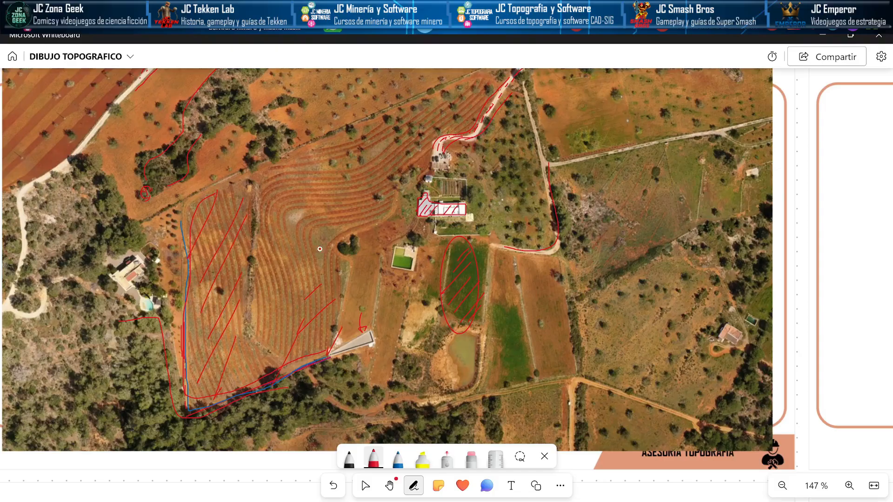
pyautogui.moveTo(321, 285); pyautogui.dragTo(290, 314)
pyautogui.moveTo(320, 253); pyautogui.dragTo(283, 285)
pyautogui.moveTo(315, 217); pyautogui.dragTo(278, 253)
pyautogui.moveTo(296, 195)
pyautogui.mouseDown()
pyautogui.moveTo(258, 237)
pyautogui.moveTo(268, 209)
pyautogui.mouseUp()
pyautogui.moveTo(330, 148)
pyautogui.mouseDown()
pyautogui.moveTo(298, 212)
pyautogui.moveTo(325, 201)
pyautogui.mouseUp()
pyautogui.moveTo(358, 162)
pyautogui.mouseDown()
pyautogui.moveTo(342, 199)
pyautogui.moveTo(365, 184)
pyautogui.mouseUp()
pyautogui.moveTo(388, 163); pyautogui.dragTo(381, 181)
# Step: Outline and hatch the house beside the forest in red, and mark the upper road junction with a small red symbol
pyautogui.moveTo(534, 291)
pyautogui.mouseDown()
pyautogui.moveTo(569, 243)
pyautogui.moveTo(549, 300)
pyautogui.mouseUp()
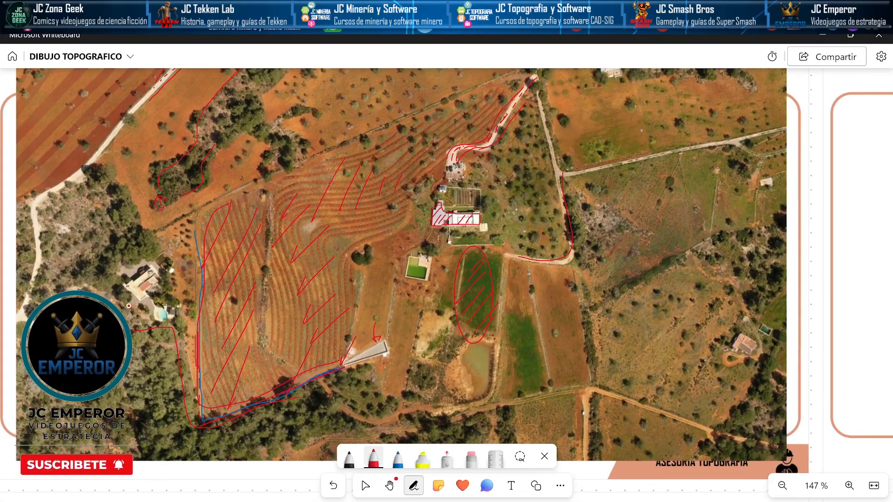
pyautogui.moveTo(128, 306)
pyautogui.mouseDown()
pyautogui.moveTo(139, 300)
pyautogui.moveTo(126, 285)
pyautogui.moveTo(140, 274)
pyautogui.moveTo(166, 277)
pyautogui.moveTo(151, 299)
pyautogui.moveTo(139, 284)
pyautogui.mouseUp()
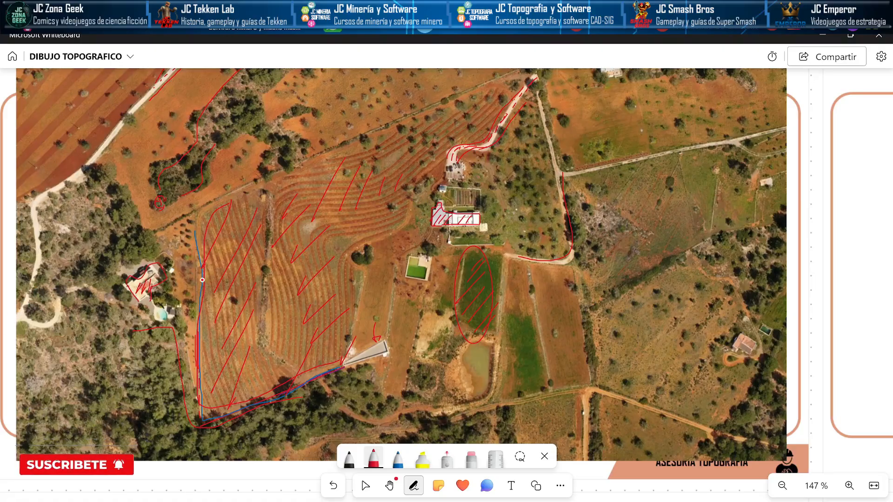
pyautogui.moveTo(393, 293)
pyautogui.mouseDown()
pyautogui.moveTo(356, 304)
pyautogui.moveTo(471, 247)
pyautogui.mouseUp()
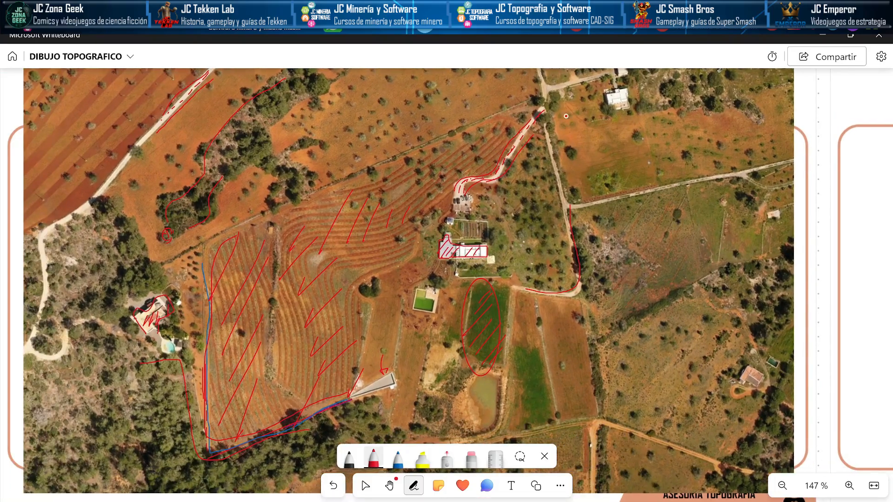
pyautogui.moveTo(558, 82)
pyautogui.mouseDown()
pyautogui.moveTo(551, 92)
pyautogui.moveTo(560, 87)
pyautogui.mouseUp()
# Step: Draw a lamppost symbol in black beside the road junction east of the central house
pyautogui.click(349, 458)
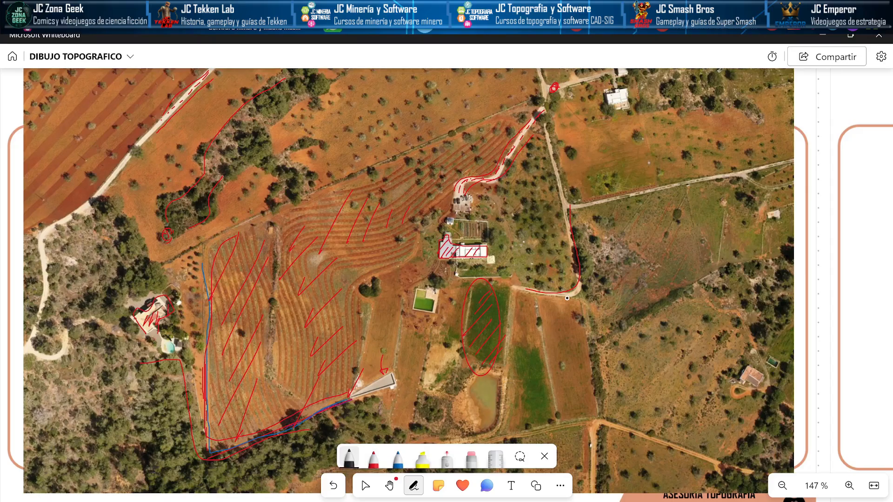
pyautogui.moveTo(584, 191)
pyautogui.mouseDown()
pyautogui.moveTo(593, 182)
pyautogui.moveTo(604, 194)
pyautogui.mouseUp()
# Step: Draw two red triangles with centre marks as control points, one beside the tree cluster and one above the terraced field
pyautogui.click(377, 464)
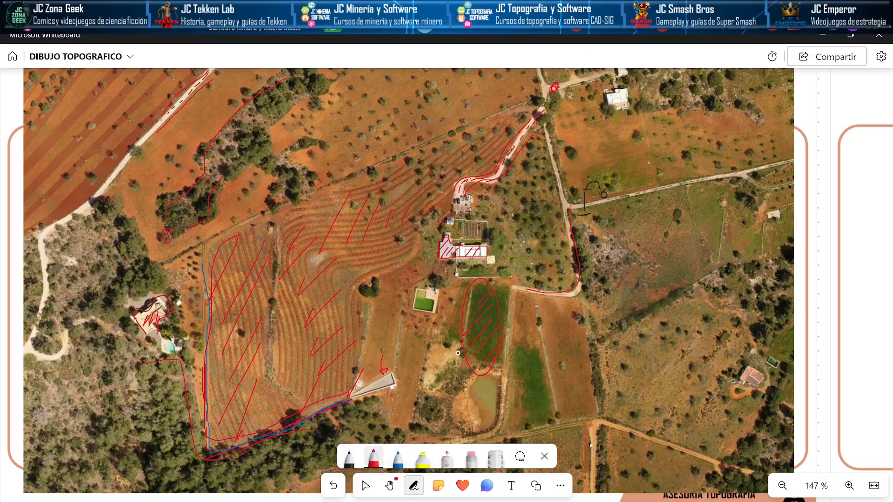
pyautogui.scroll(1, 204, 216)
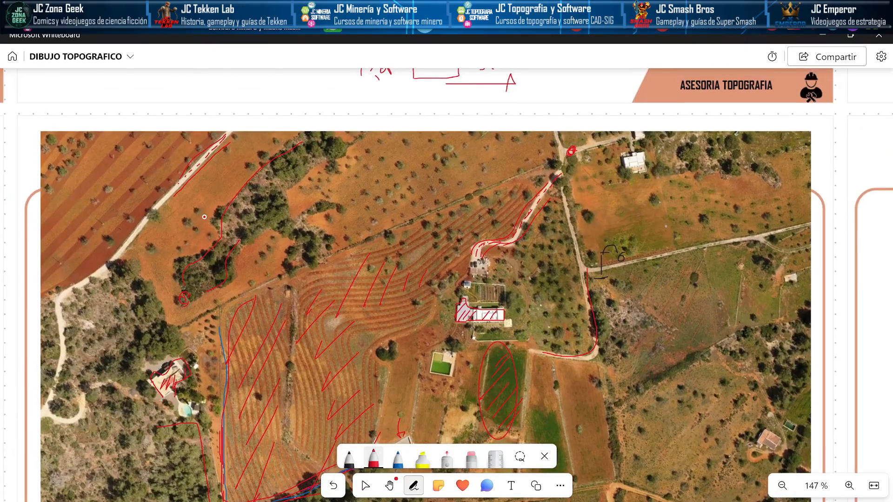
pyautogui.moveTo(151, 261)
pyautogui.mouseDown()
pyautogui.moveTo(165, 243)
pyautogui.moveTo(164, 262)
pyautogui.moveTo(150, 265)
pyautogui.moveTo(162, 252)
pyautogui.mouseUp()
pyautogui.moveTo(447, 162)
pyautogui.mouseDown()
pyautogui.moveTo(441, 183)
pyautogui.moveTo(450, 177)
pyautogui.mouseUp()
pyautogui.scroll(-2, 597, 260)
pyautogui.hscroll(2, 598, 260)
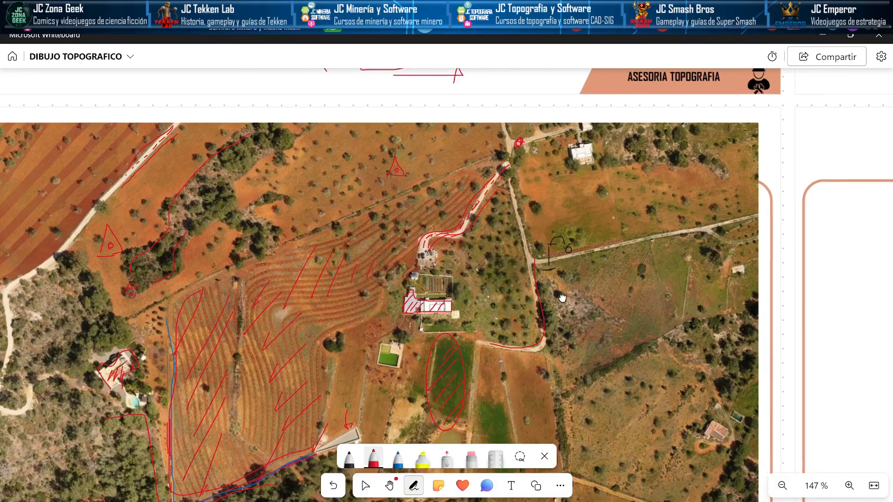
pyautogui.scroll(-1, 594, 247)
pyautogui.hscroll(-1, 594, 247)
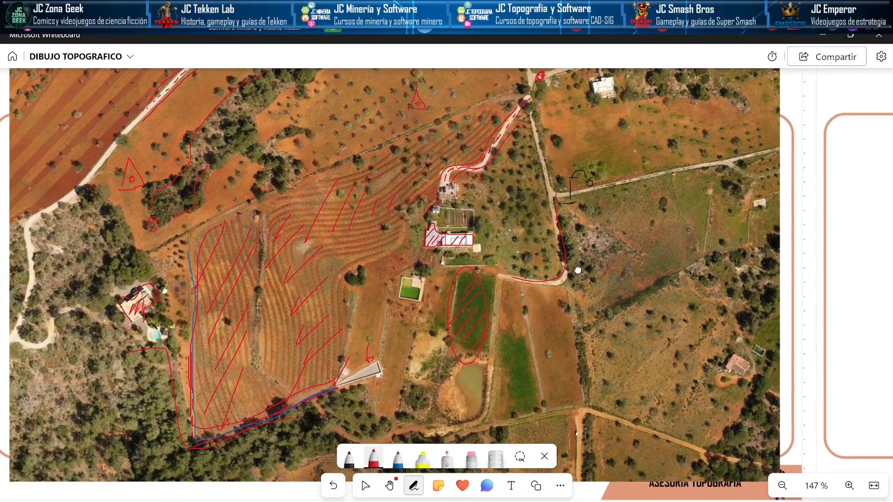
pyautogui.scroll(-1, 594, 251)
pyautogui.hscroll(-1, 594, 251)
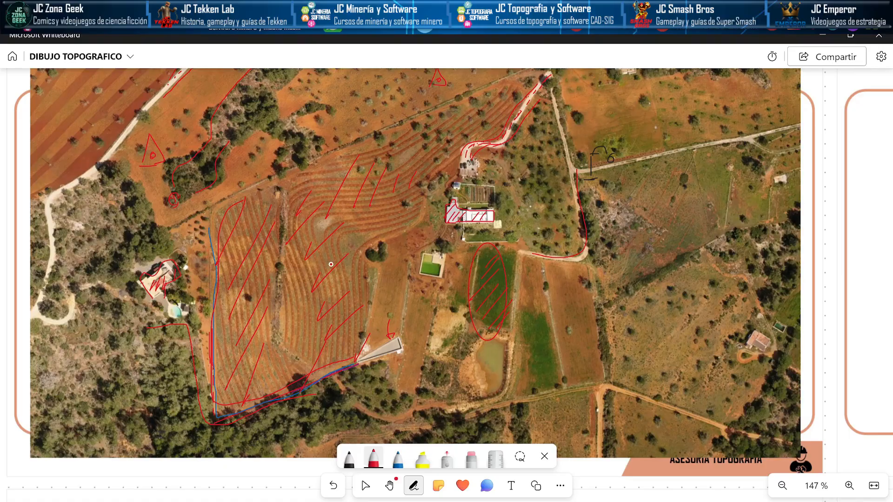
pyautogui.moveTo(342, 247)
pyautogui.mouseDown()
pyautogui.moveTo(275, 276)
pyautogui.moveTo(332, 260)
pyautogui.moveTo(332, 251)
pyautogui.mouseUp()
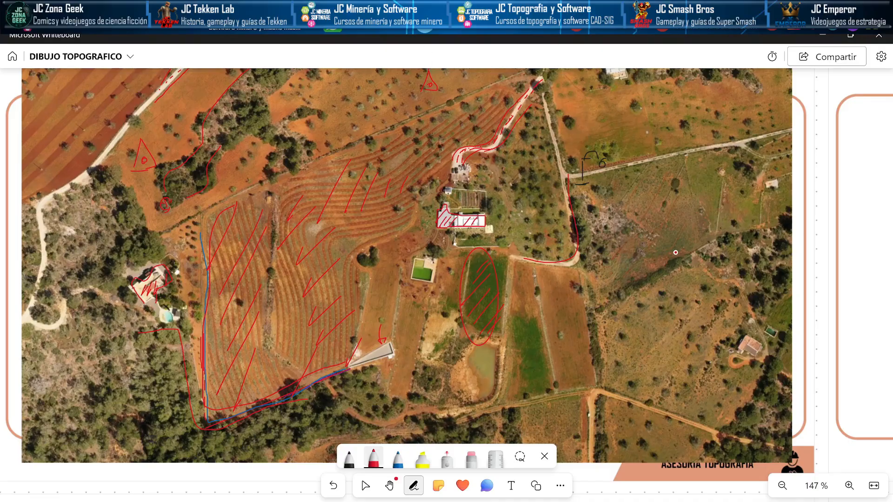
# Step: Outline the pool near the forest house in red and fill it in blue, and outline and shade the wedge-shaped structure in blue
pyautogui.scroll(1, 682, 270)
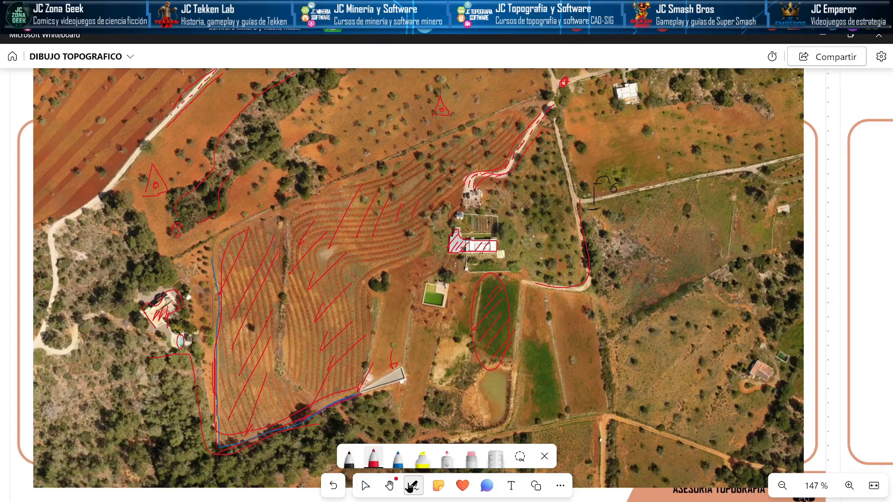
pyautogui.click(397, 463)
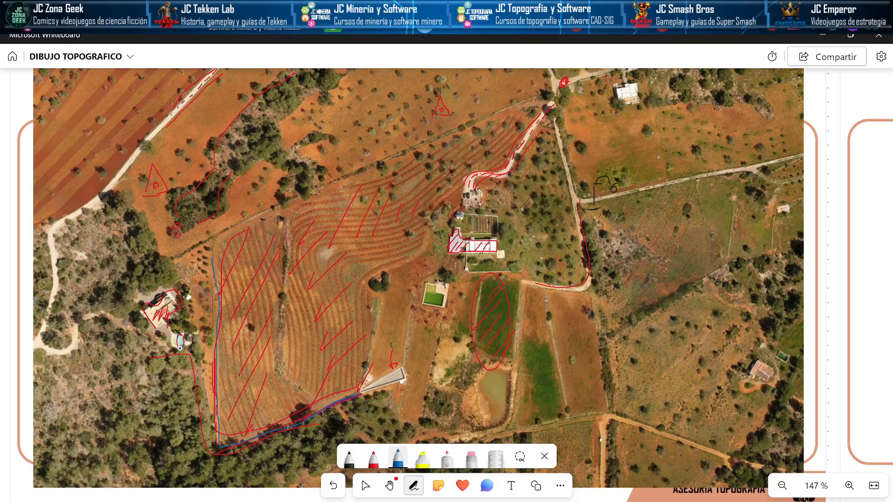
pyautogui.moveTo(181, 338); pyautogui.dragTo(181, 335)
pyautogui.moveTo(365, 388)
pyautogui.mouseDown()
pyautogui.moveTo(403, 370)
pyautogui.moveTo(404, 377)
pyautogui.moveTo(362, 392)
pyautogui.mouseUp()
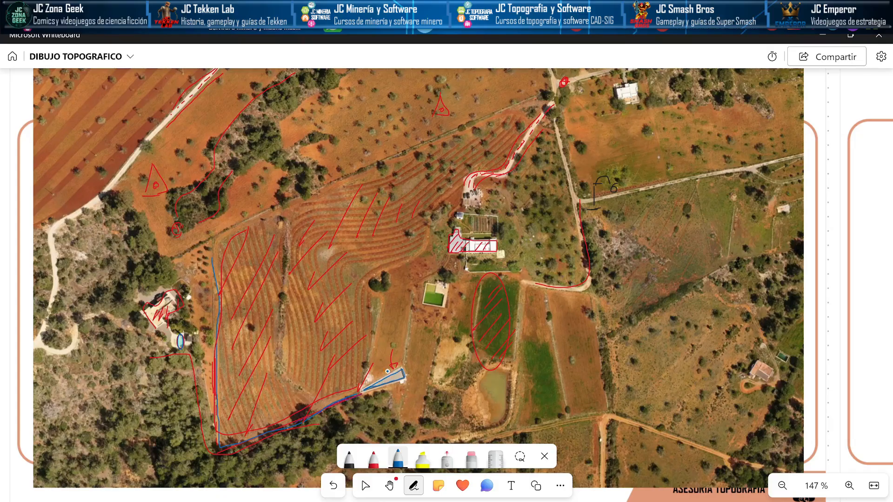